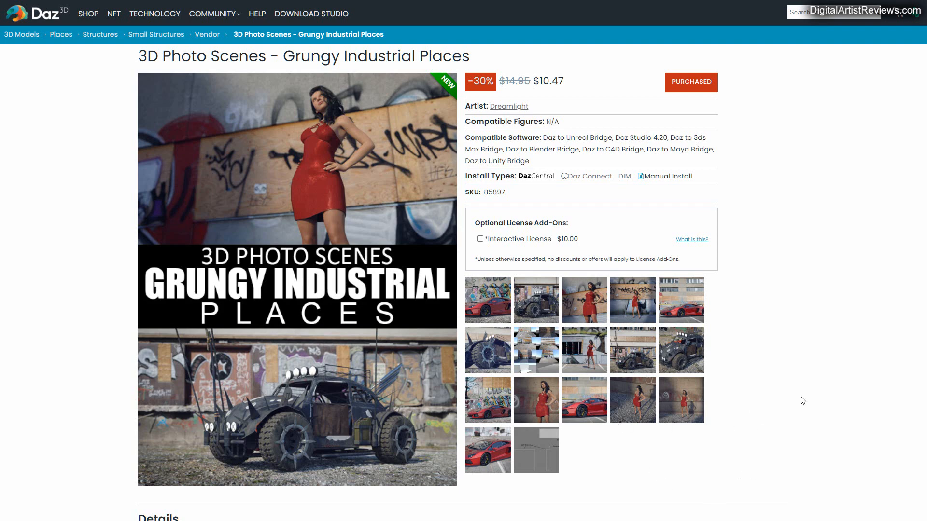
Browse the promotional renders of the 3D Photo Scenes - Grungy Industrial Places product and close the image gallery.
click(488, 307)
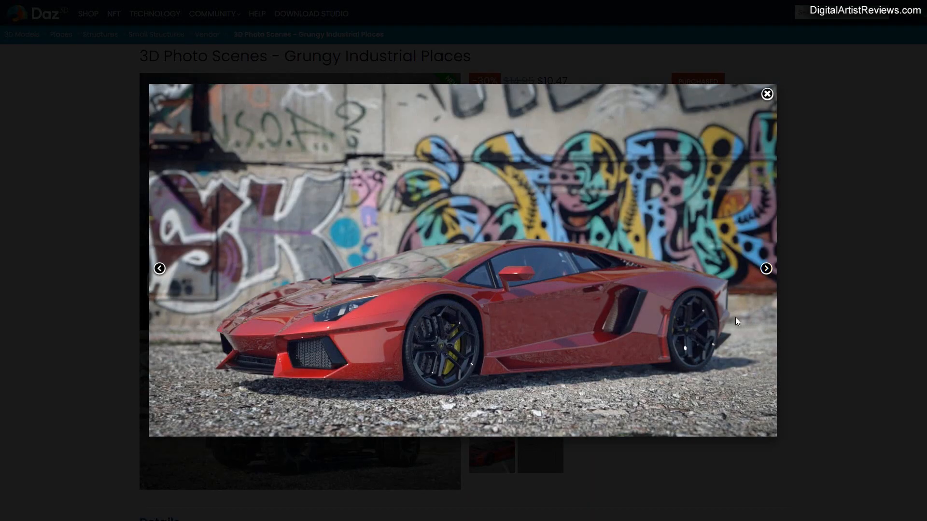
click(765, 268)
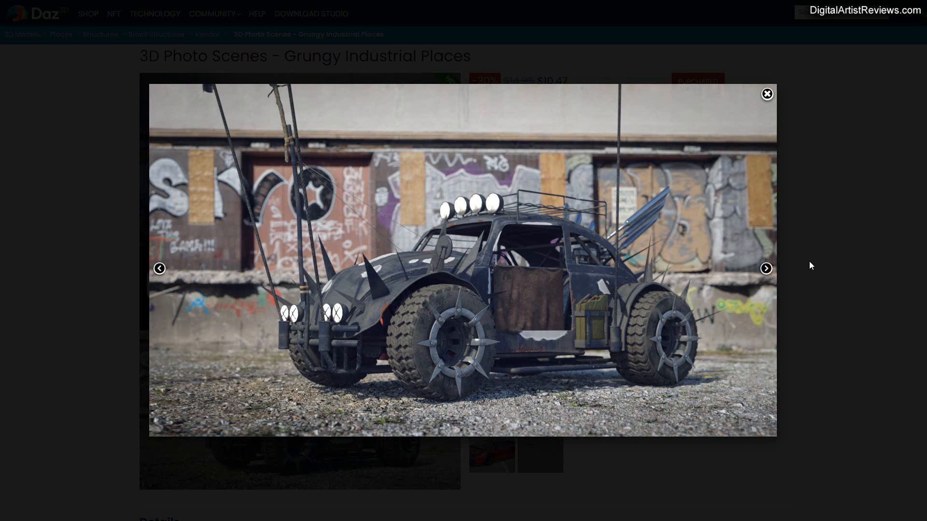
click(766, 269)
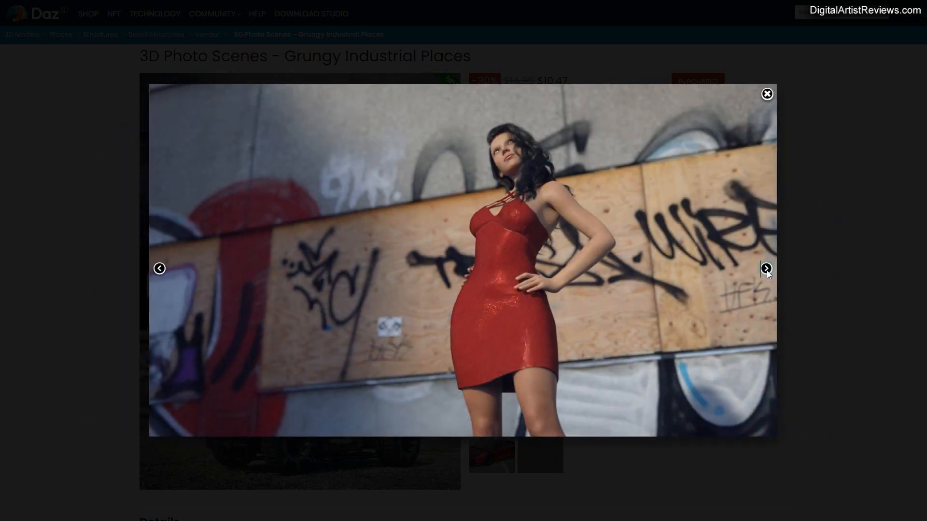
click(765, 268)
click(765, 269)
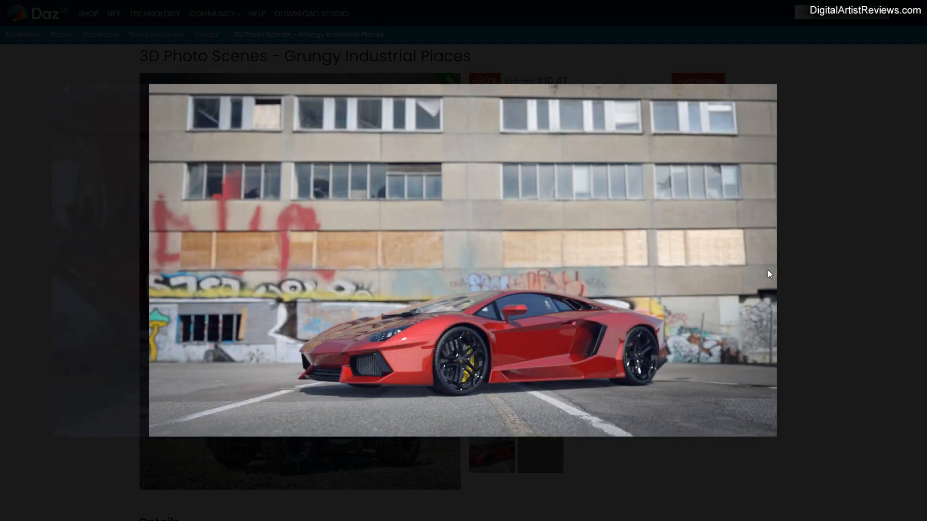
click(767, 270)
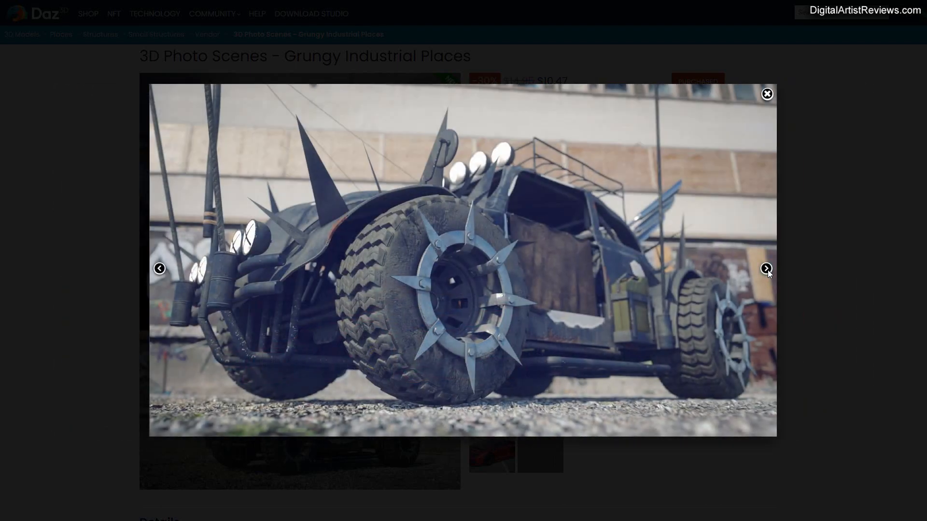
click(766, 269)
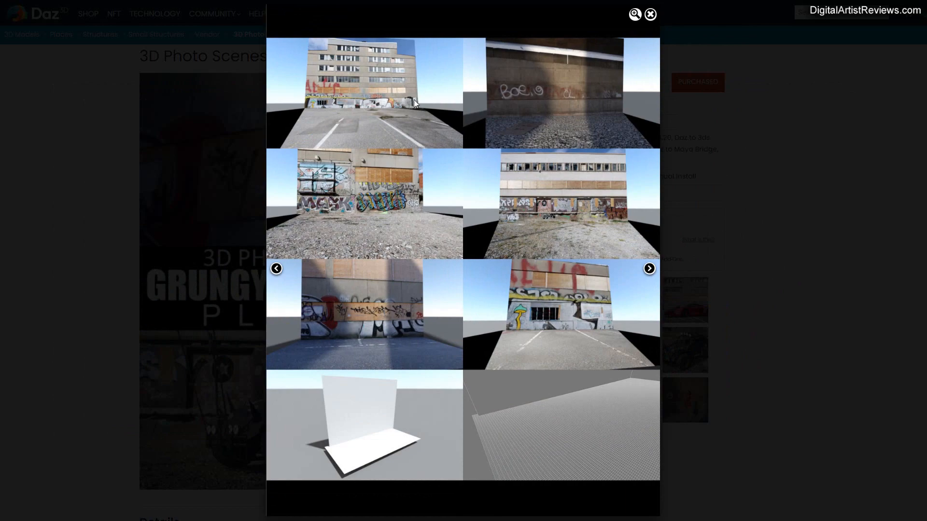
click(647, 269)
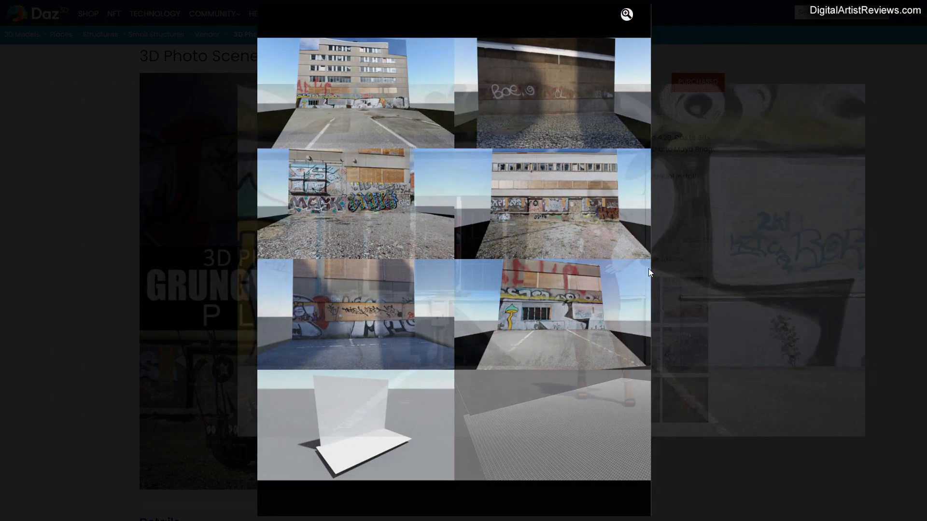
click(767, 269)
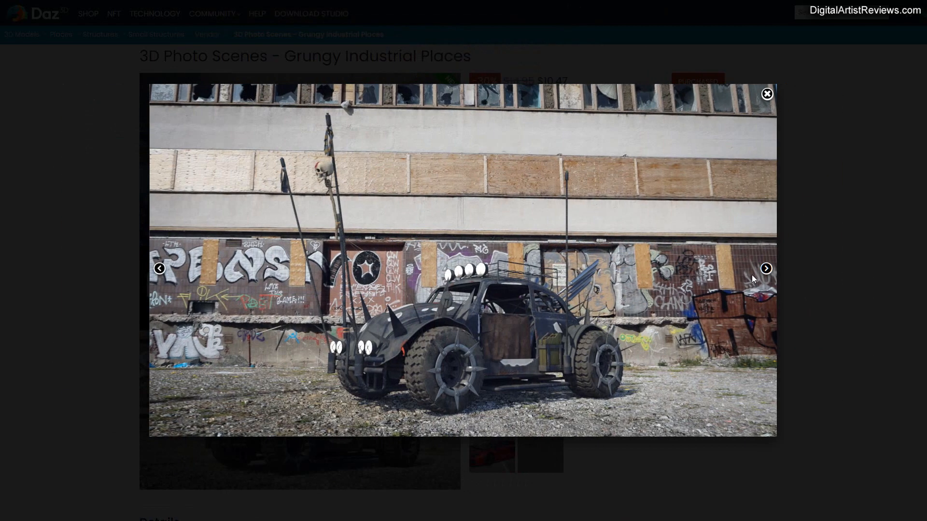
click(765, 269)
click(766, 269)
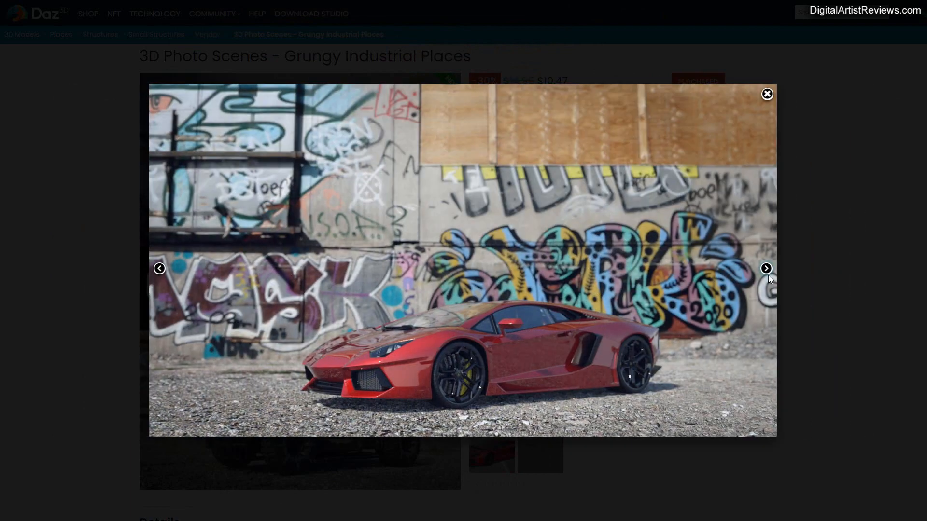
click(161, 268)
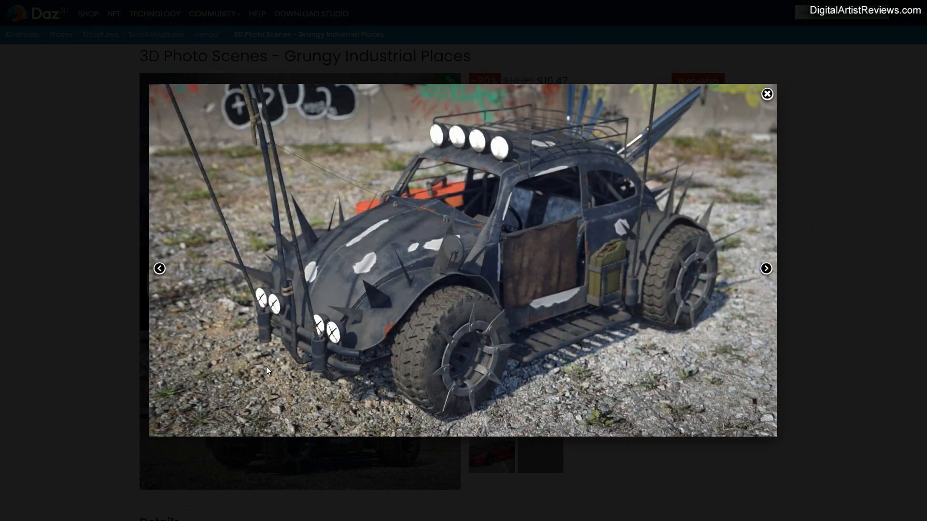
click(765, 268)
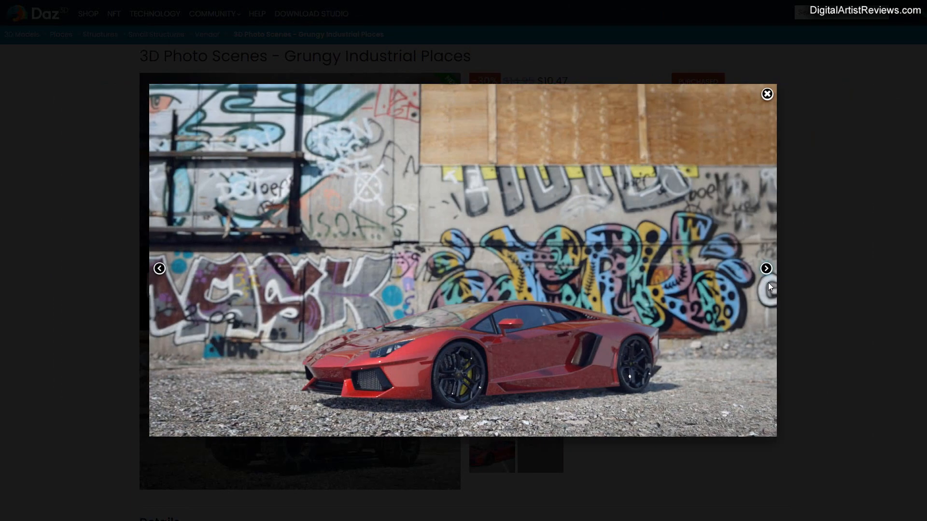
click(767, 270)
click(766, 269)
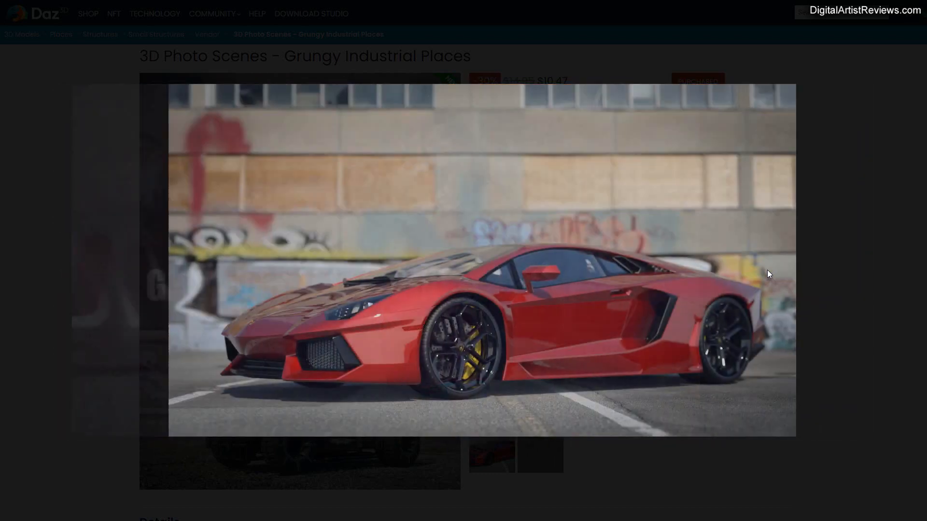
click(766, 270)
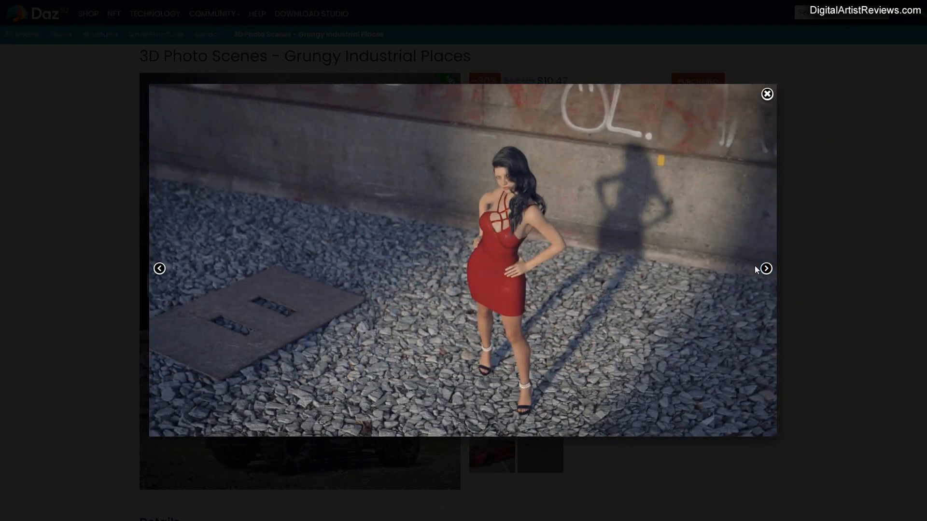
click(767, 269)
click(767, 94)
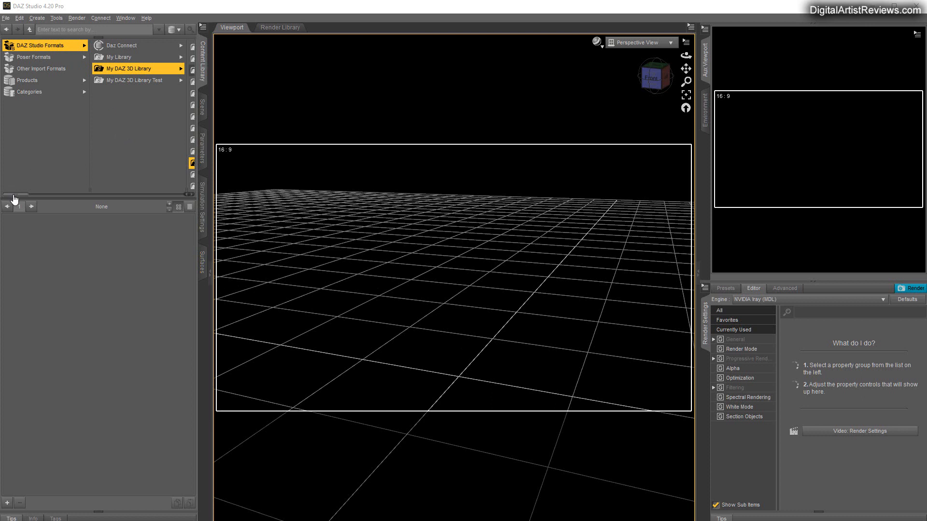
Load Grungy Industrial Places Set 01 from the 3D Photo Scenes folder and apply its matching Iray Preset 01.
drag(14, 196, 170, 218)
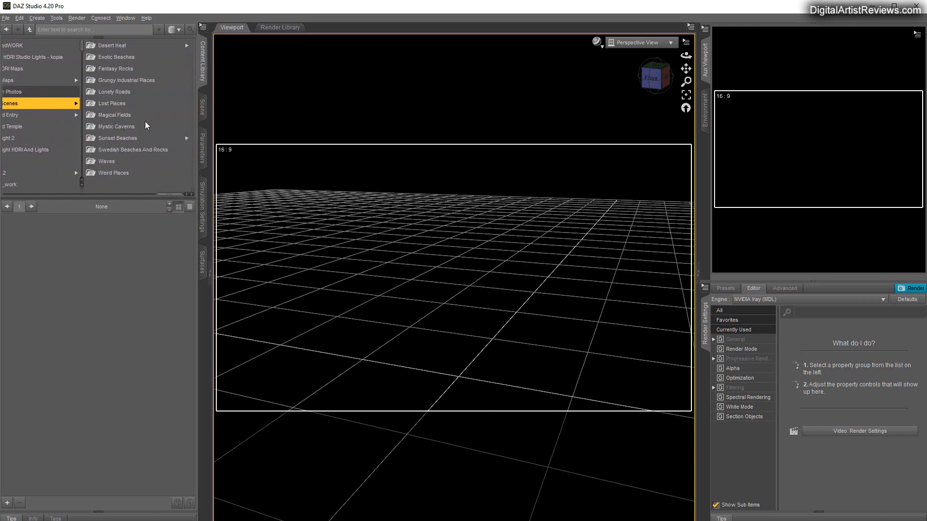
click(110, 81)
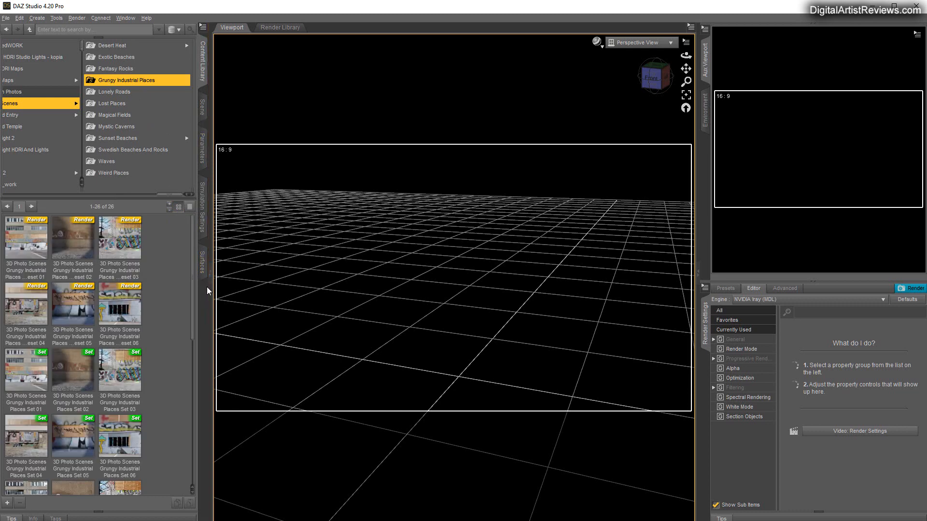
drag(209, 304, 232, 304)
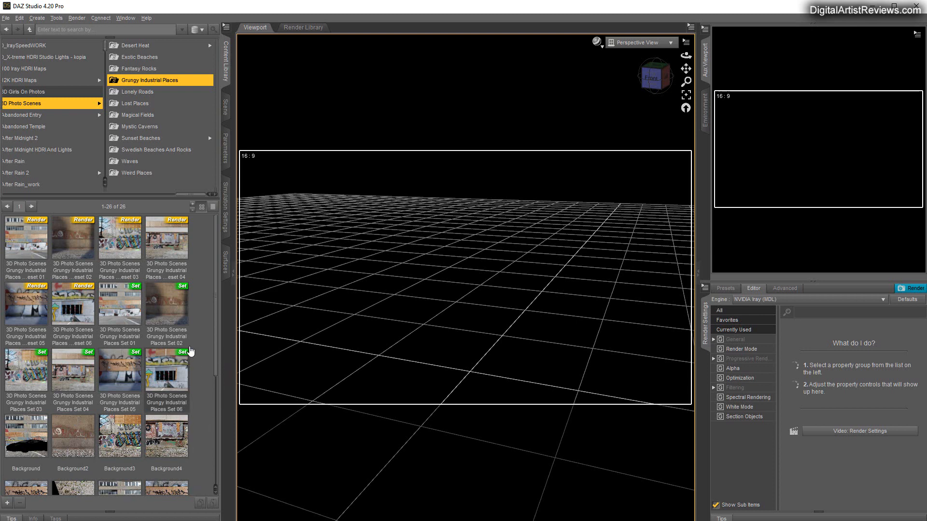
double_click(126, 306)
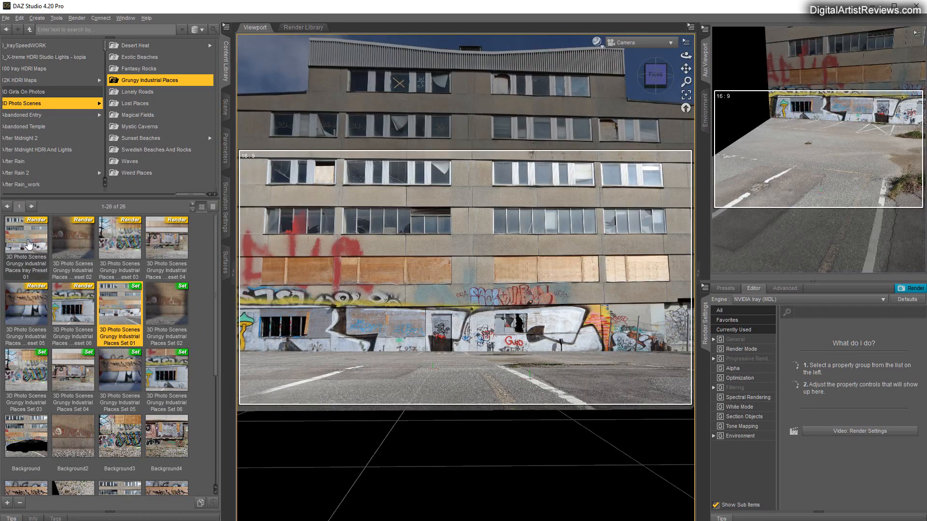
double_click(28, 245)
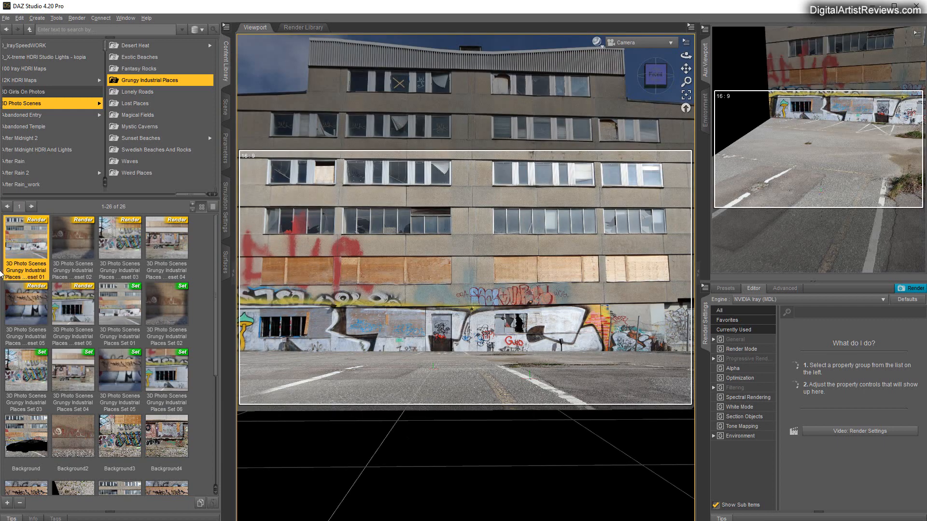
Load the Amenazador v2 C Full Load car, Iray version, from the Llamaghini vehicles folder into the scene.
drag(686, 56, 181, 138)
click(226, 106)
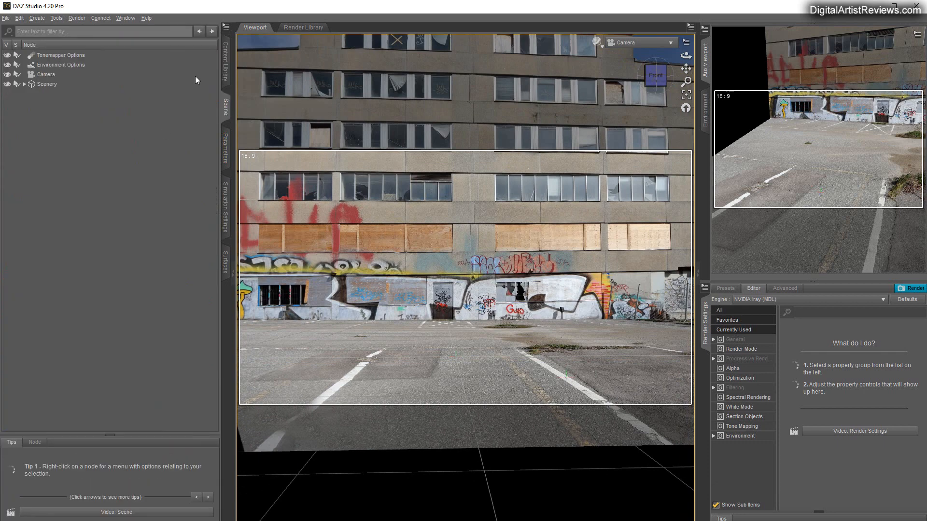
click(225, 67)
drag(187, 196, 53, 218)
scroll(107, 168, down, 3)
click(105, 188)
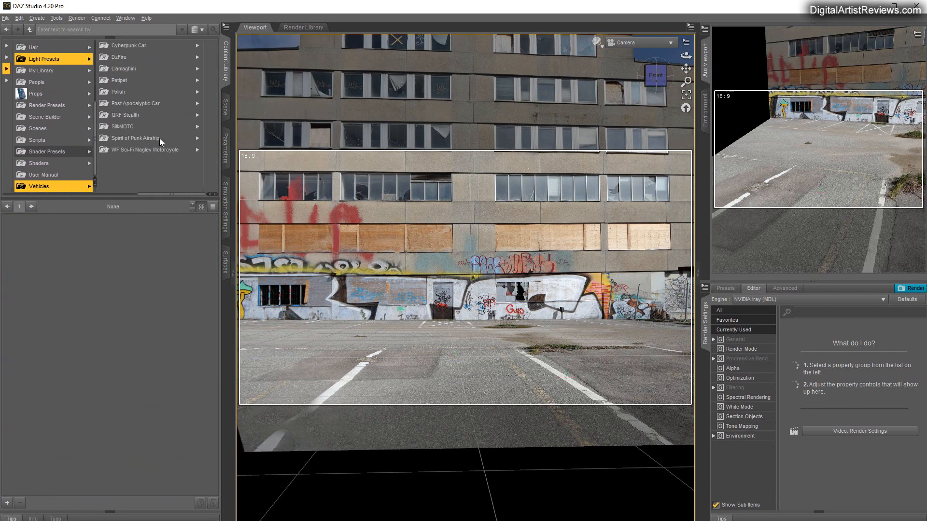
click(154, 69)
click(163, 45)
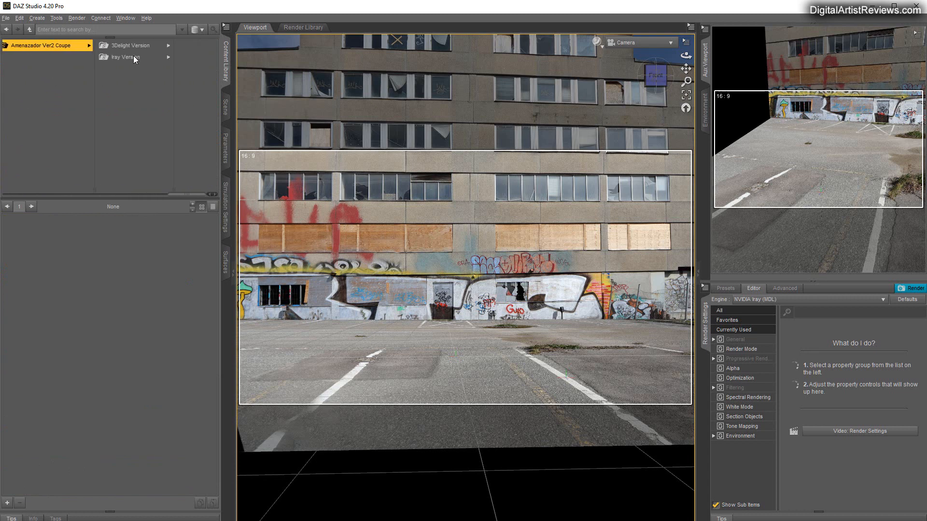
click(133, 56)
double_click(20, 247)
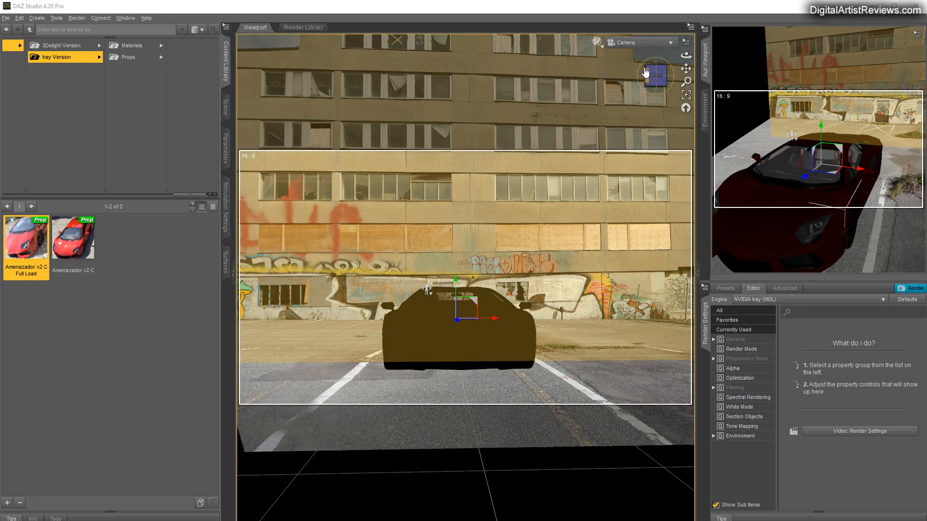
Switch the main viewport to the Iray preview and bring the camera closer to the front of the car.
click(597, 42)
click(588, 169)
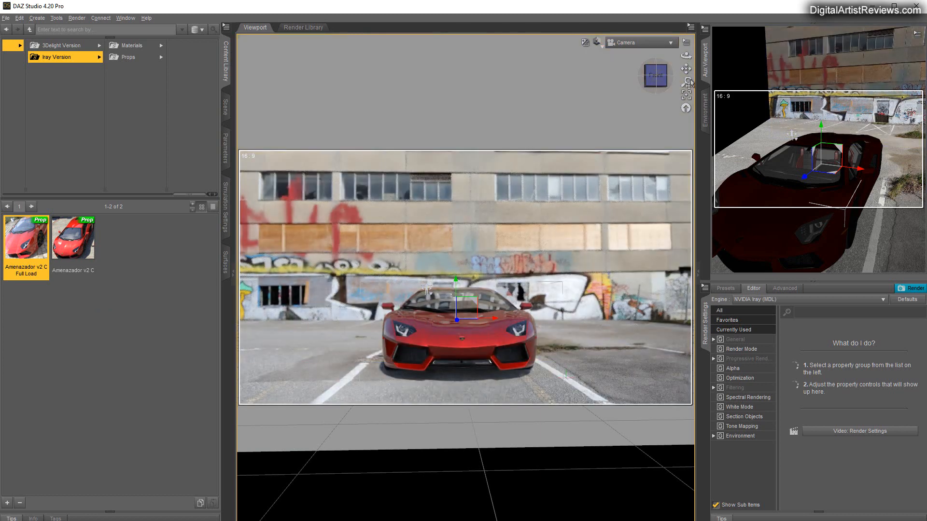
drag(688, 81, 698, 57)
right_click(692, 55)
click(649, 9)
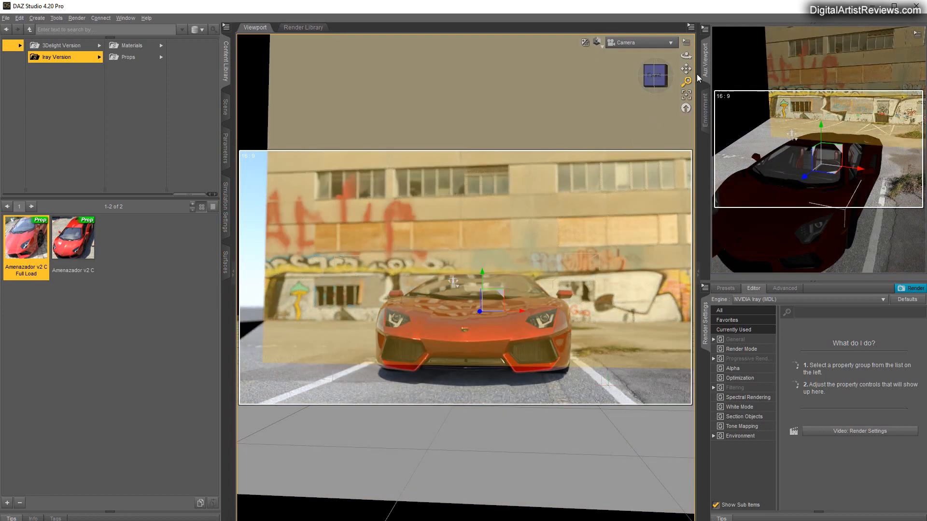
drag(687, 72, 688, 58)
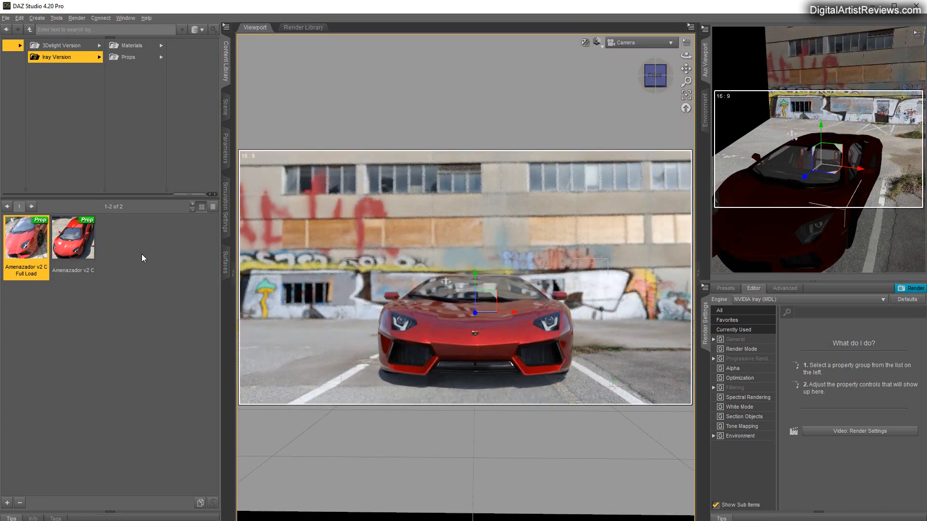
Turn off the scene camera's depth of field and reframe the car from a slightly higher angle.
click(225, 107)
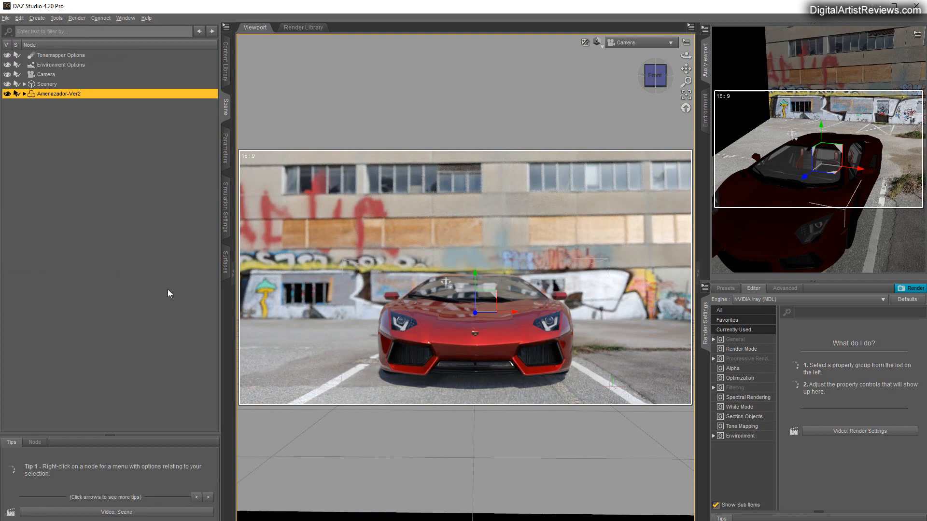
click(46, 74)
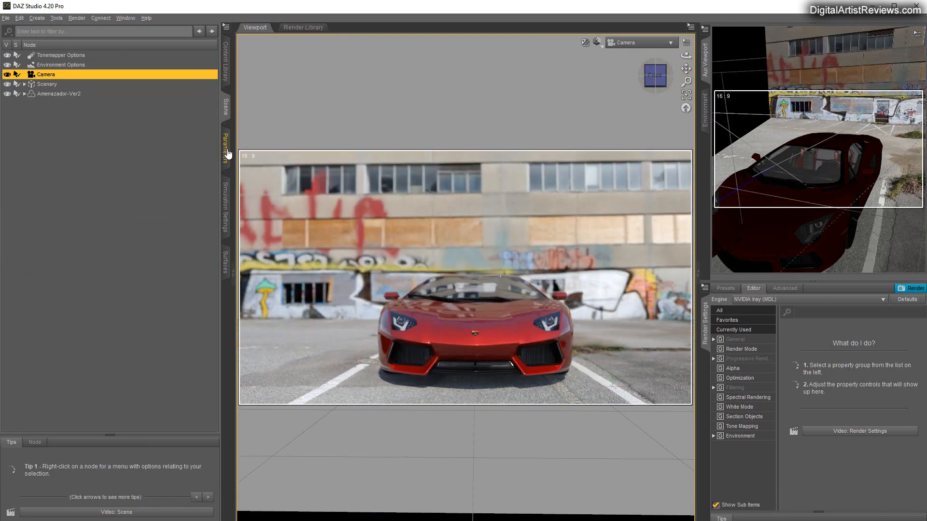
click(225, 148)
click(32, 149)
click(151, 108)
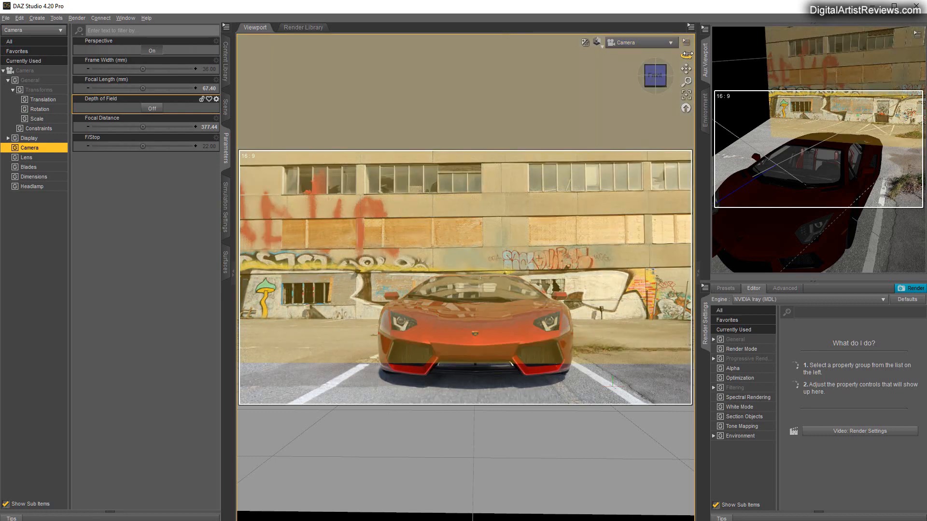
drag(686, 56, 686, 76)
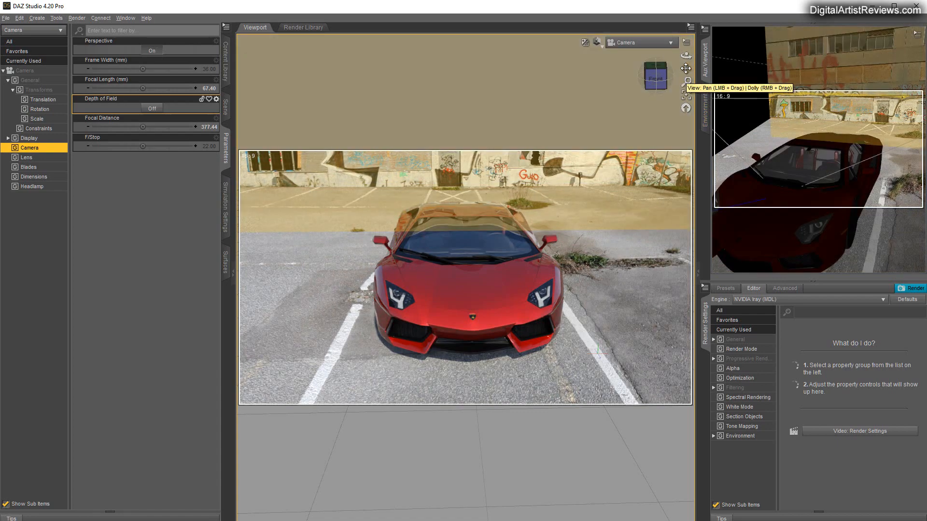
drag(686, 69, 685, 28)
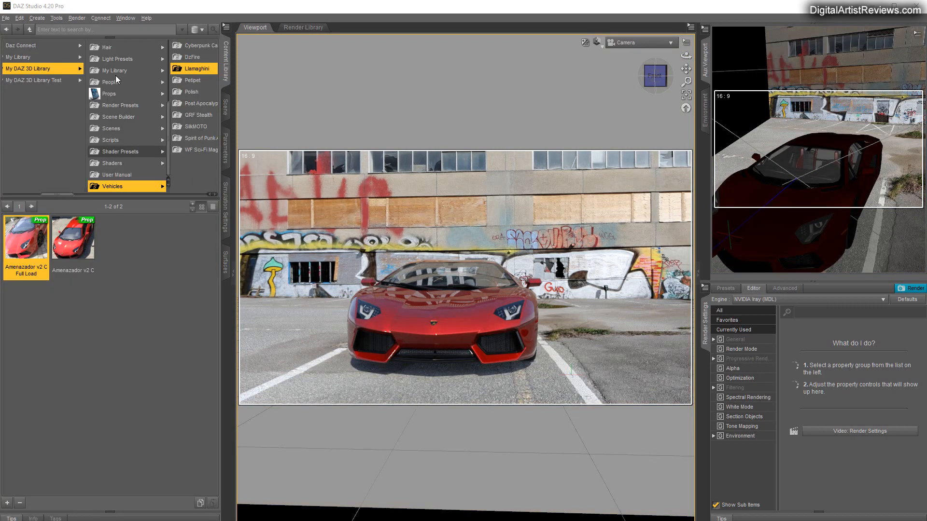
Add the After Rain 2 Load Puddles prop from Dreamlight's Iray light presets to the parking lot scene.
click(112, 58)
click(140, 138)
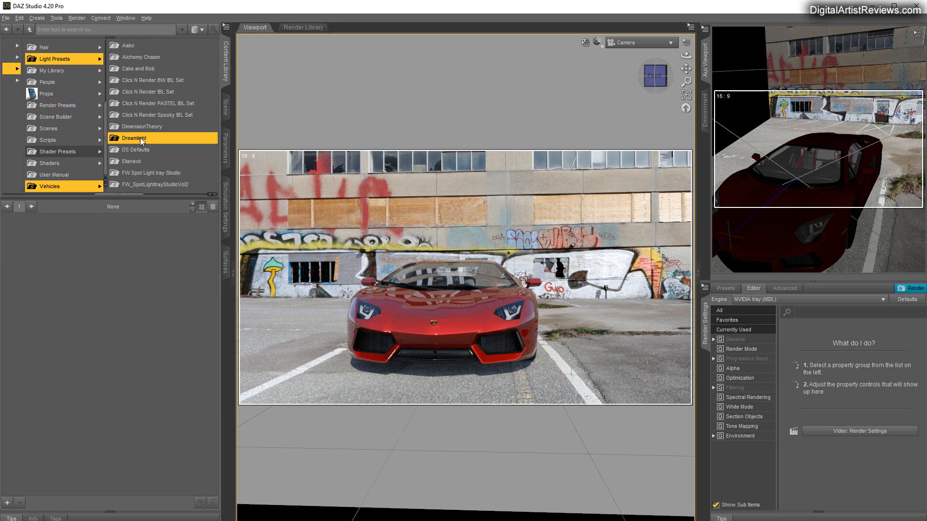
click(137, 57)
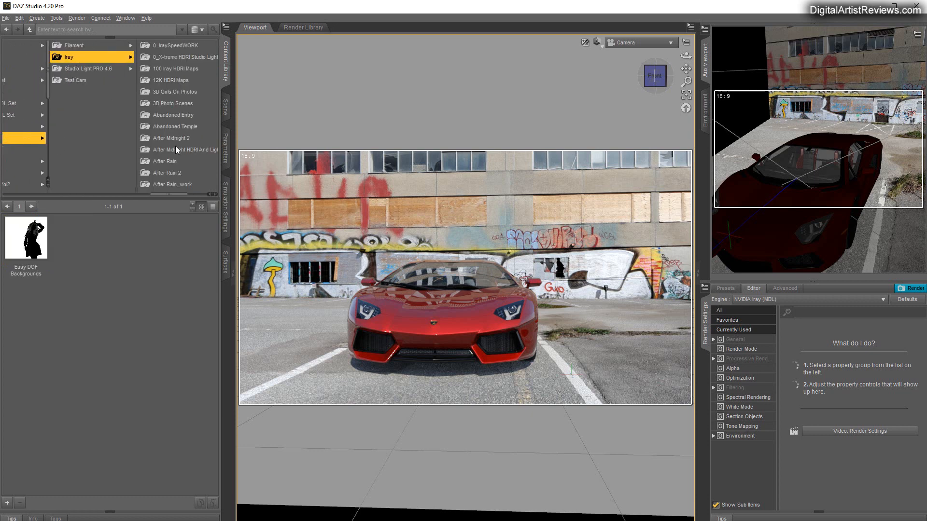
click(164, 172)
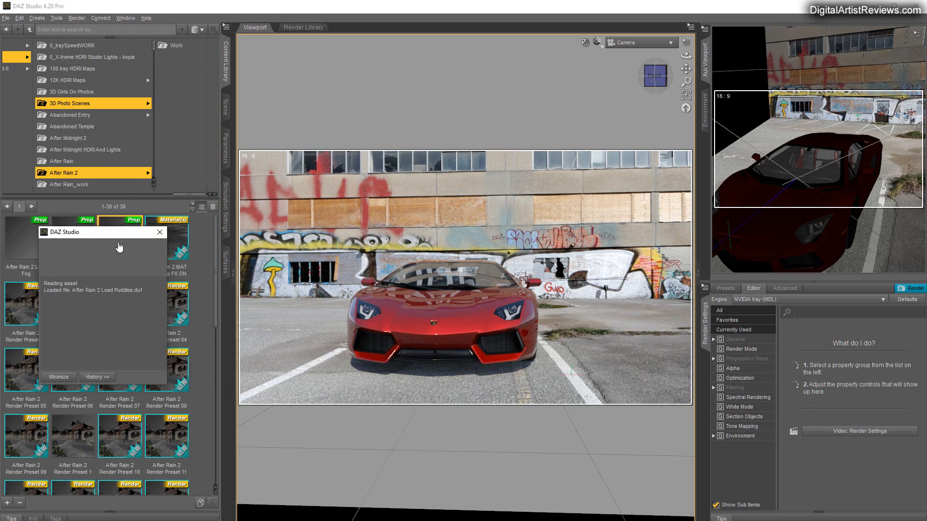
double_click(121, 274)
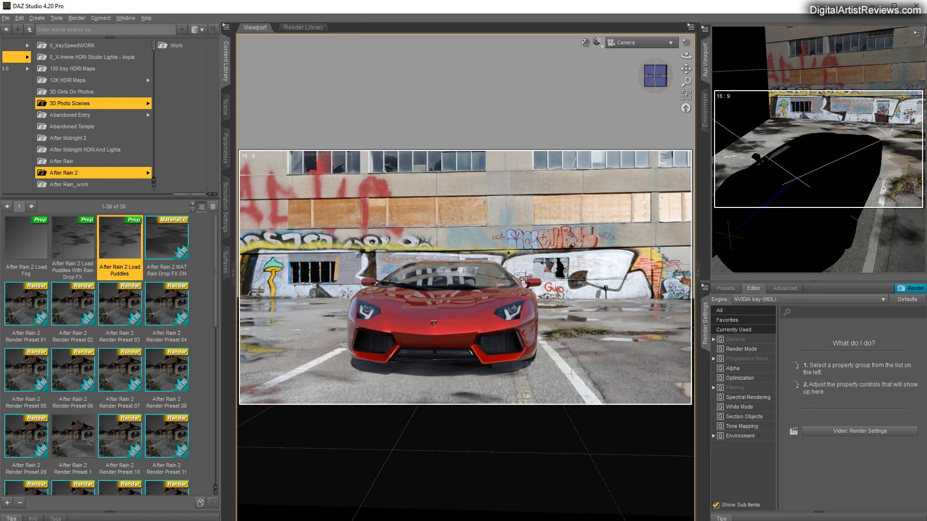
Move Puddle Layer 1 across the ground to just in front of the car, at about X -49 and Z 270.
click(226, 108)
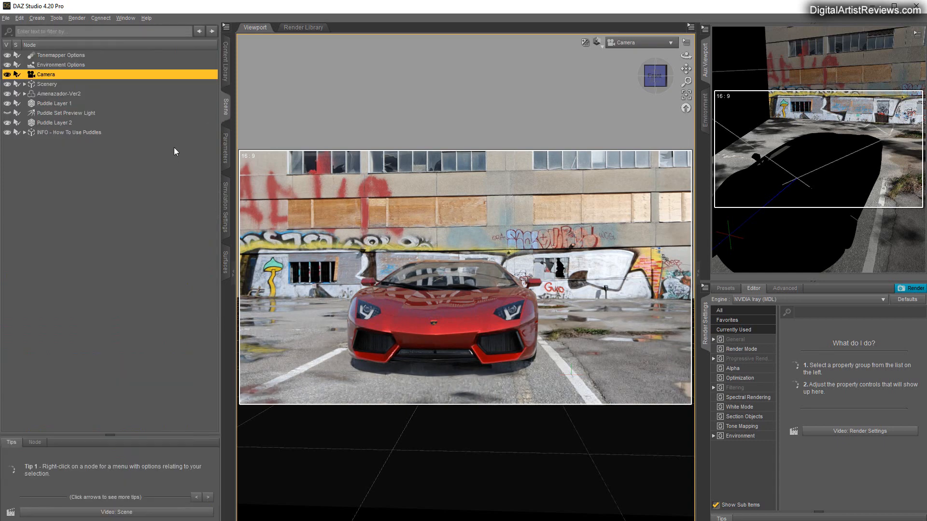
click(46, 123)
click(51, 104)
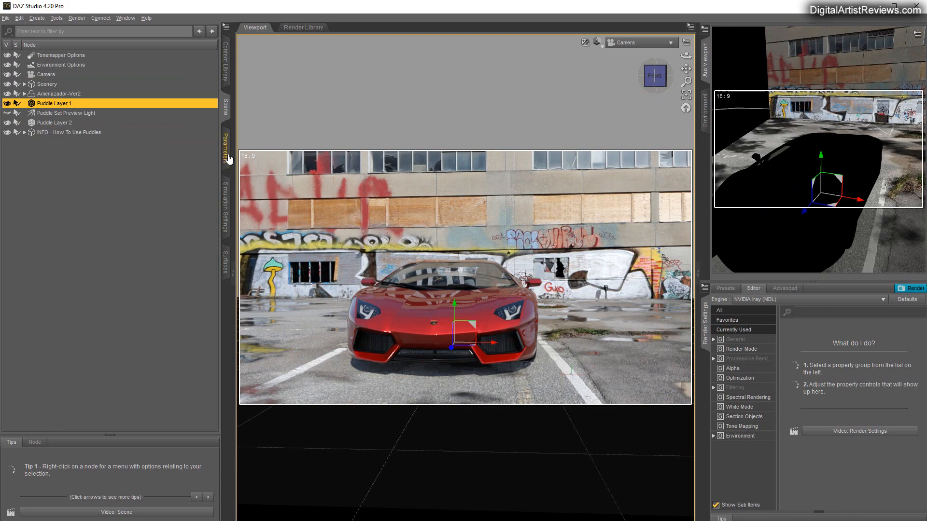
click(228, 157)
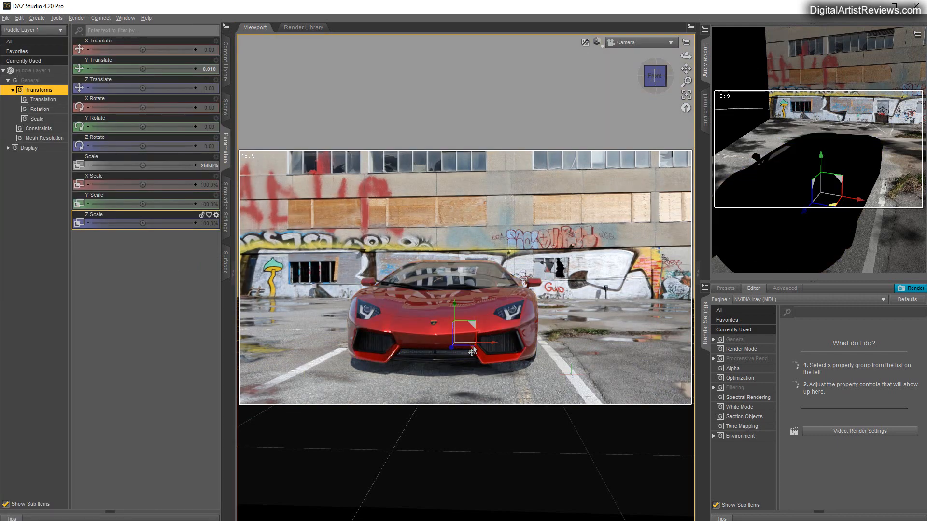
mouse_move(473, 347)
mouse_down()
mouse_move(400, 380)
mouse_move(384, 361)
mouse_up()
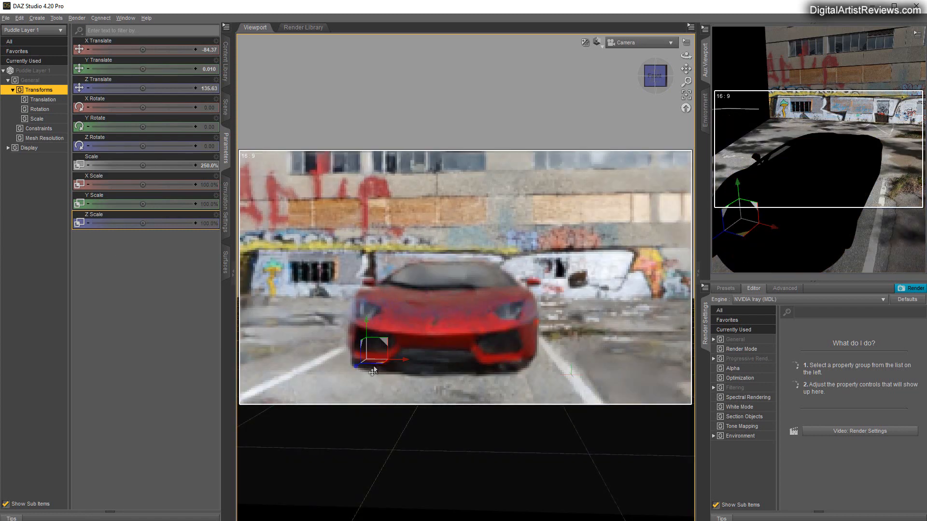
drag(379, 363, 304, 396)
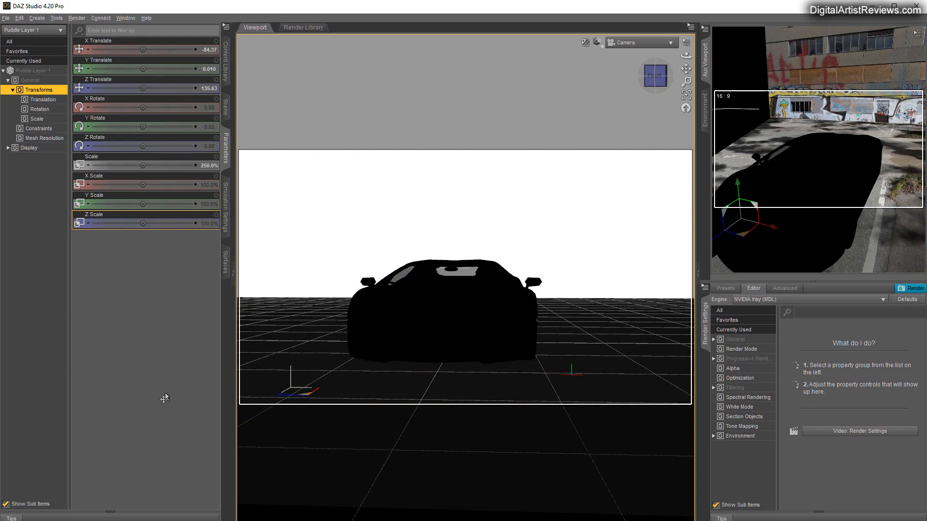
drag(164, 398, 163, 397)
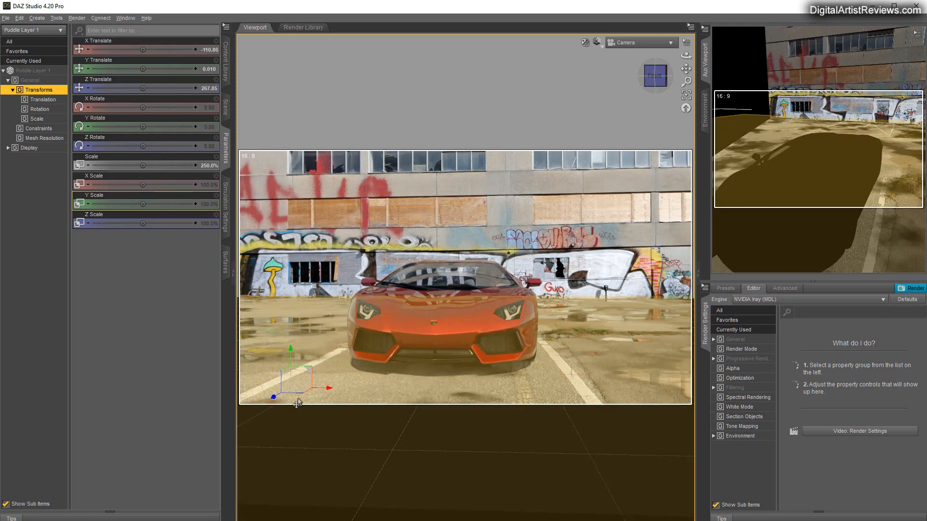
mouse_move(281, 357)
mouse_down()
mouse_move(365, 410)
mouse_move(381, 400)
mouse_up()
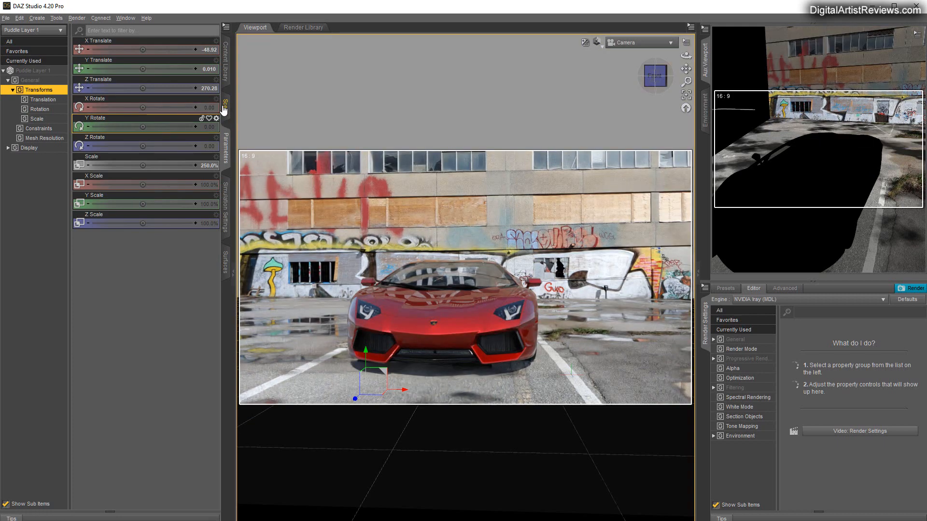
Enlarge Puddle Layer 1 to a scale of 800% and shift it toward the camera to about X -14 and Z 344.
click(205, 165)
text(50)
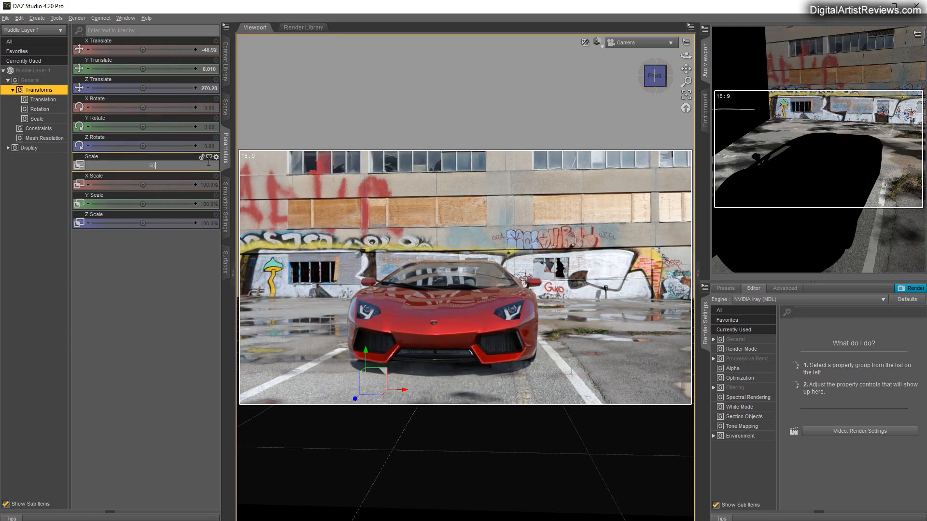
text(0)
key(Return)
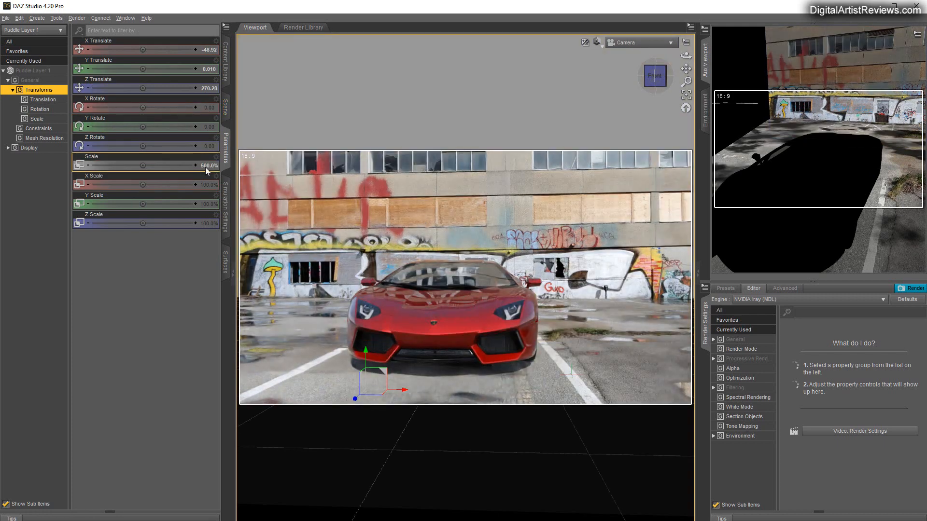
click(207, 166)
text(800)
key(Return)
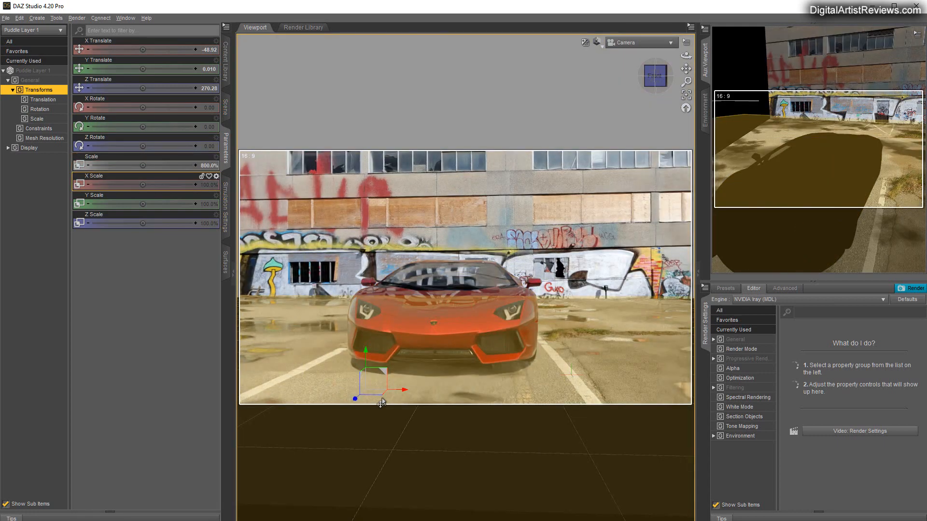
drag(382, 399, 411, 428)
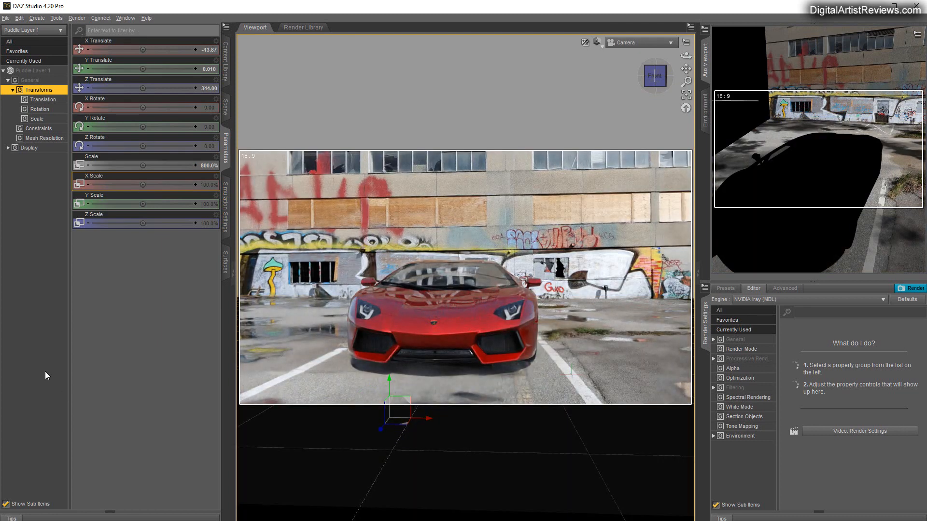
Delete both puddle layers, the puddle preview light and the How To Use Puddles info node from the scene.
click(225, 107)
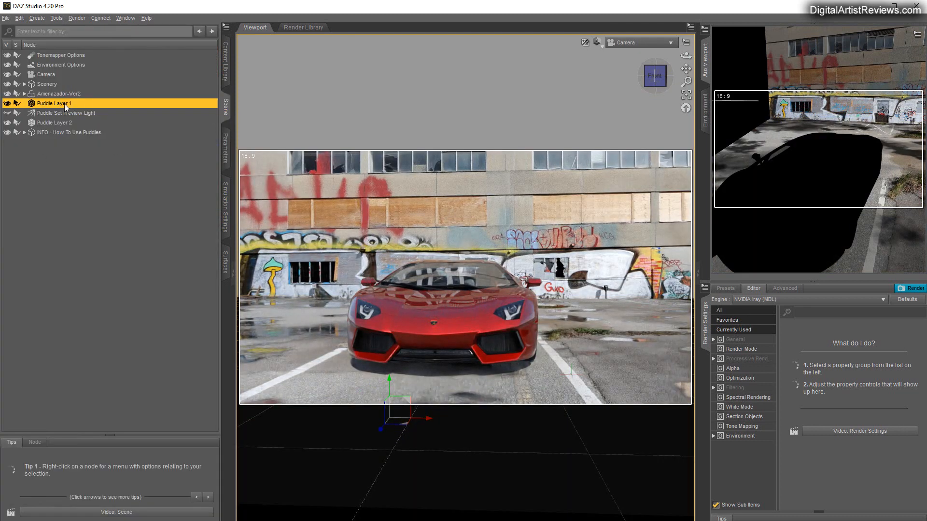
ctrl+click(50, 113)
ctrl+click(48, 123)
ctrl+click(48, 132)
right_click(50, 120)
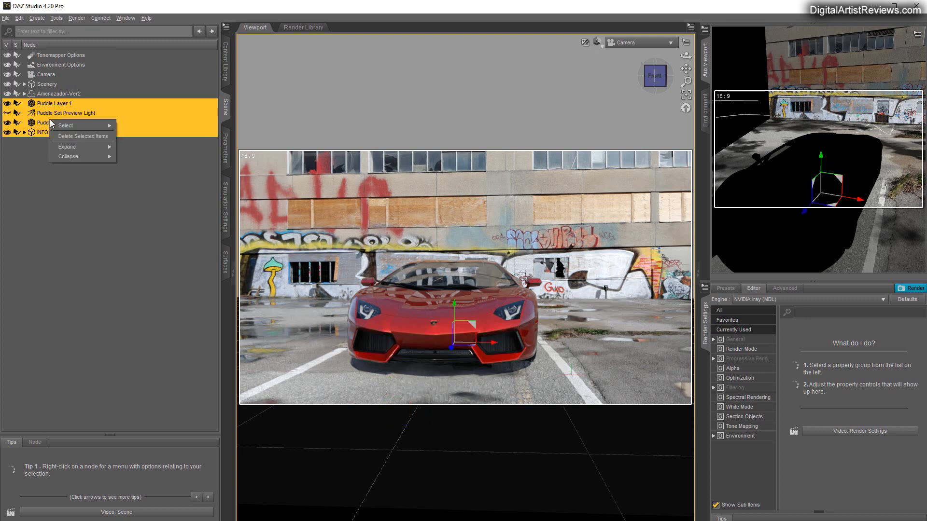
click(73, 136)
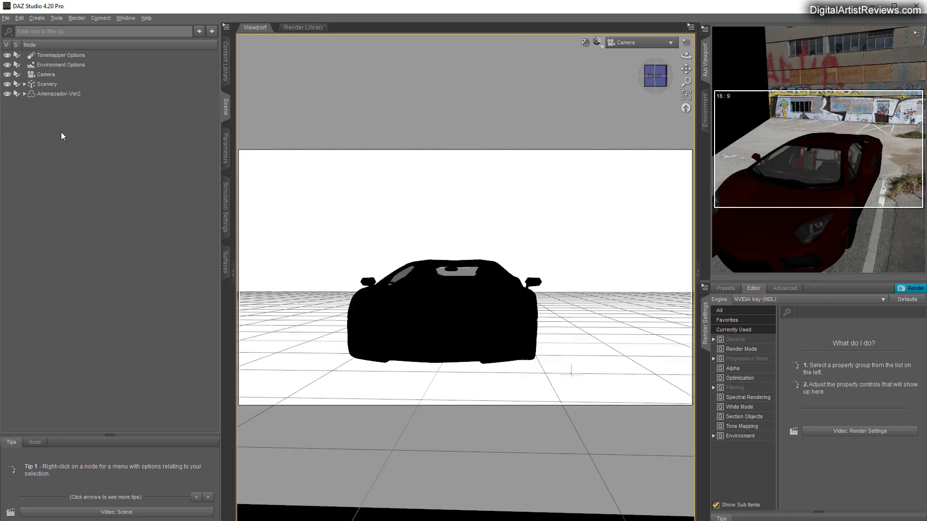
Tint the render environment light blue with red 137, green 163 and blue 255.
click(740, 436)
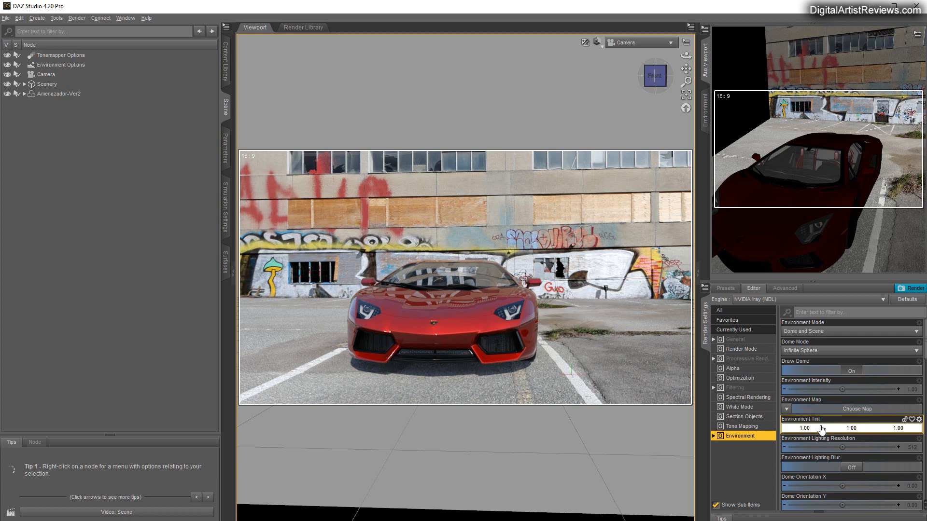
scroll(822, 434, down, 10)
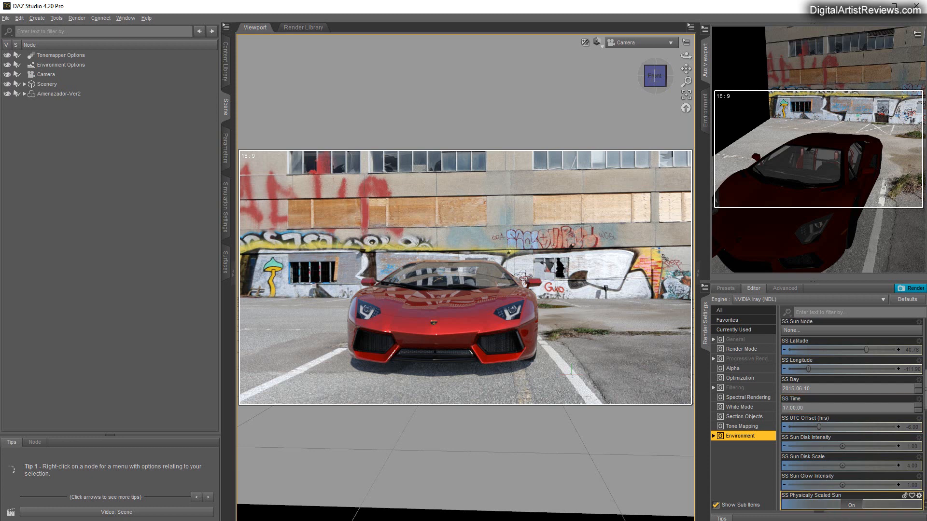
scroll(811, 414, up, 10)
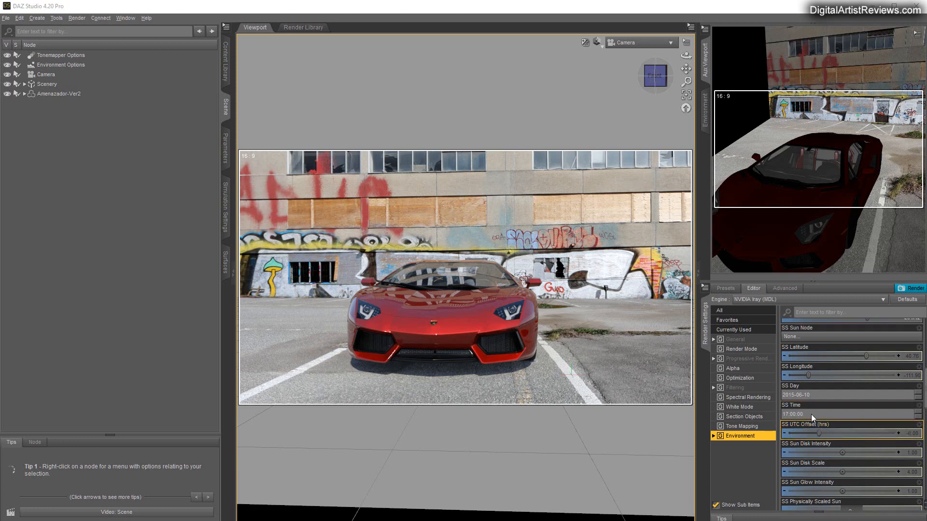
click(830, 429)
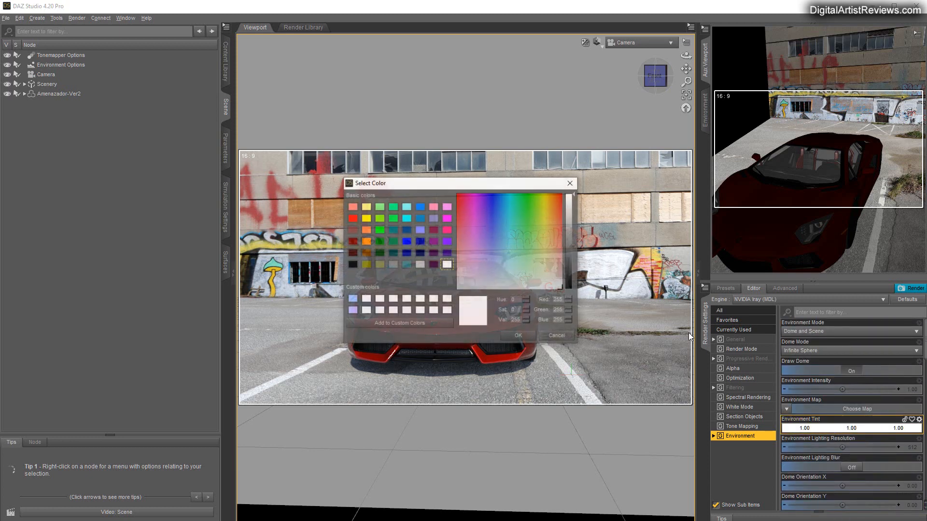
click(496, 253)
click(492, 236)
click(495, 244)
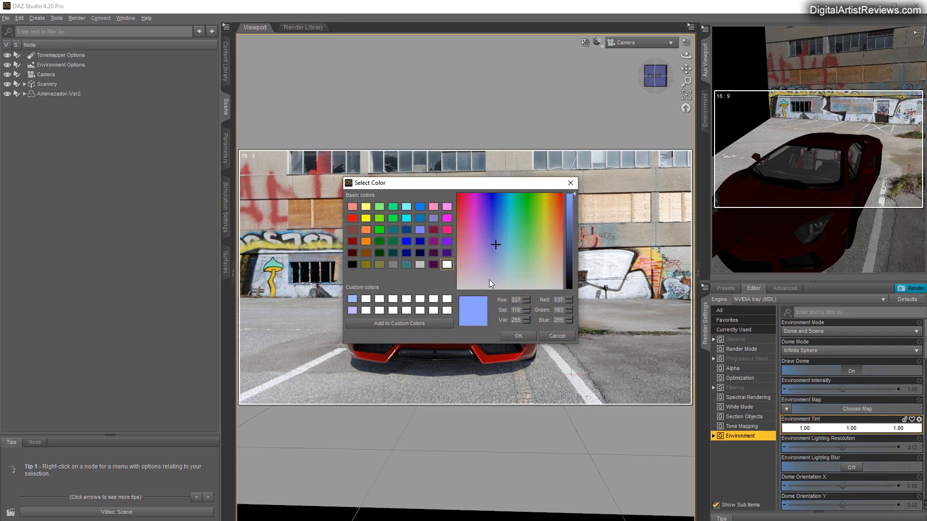
click(518, 336)
Lower the environment intensity to 0.2 for a night look.
click(851, 389)
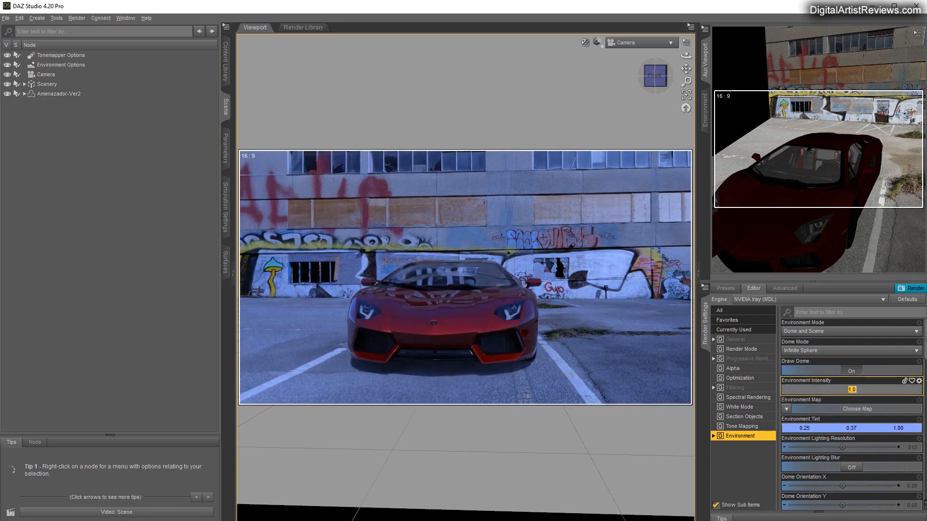
text(0.2)
key(Return)
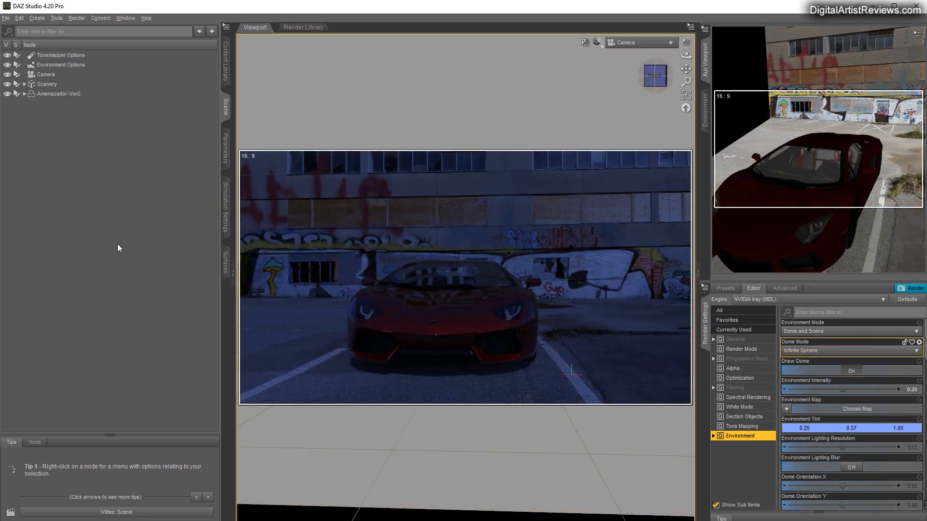
Create a new spotlight with the default settings.
click(34, 21)
click(43, 51)
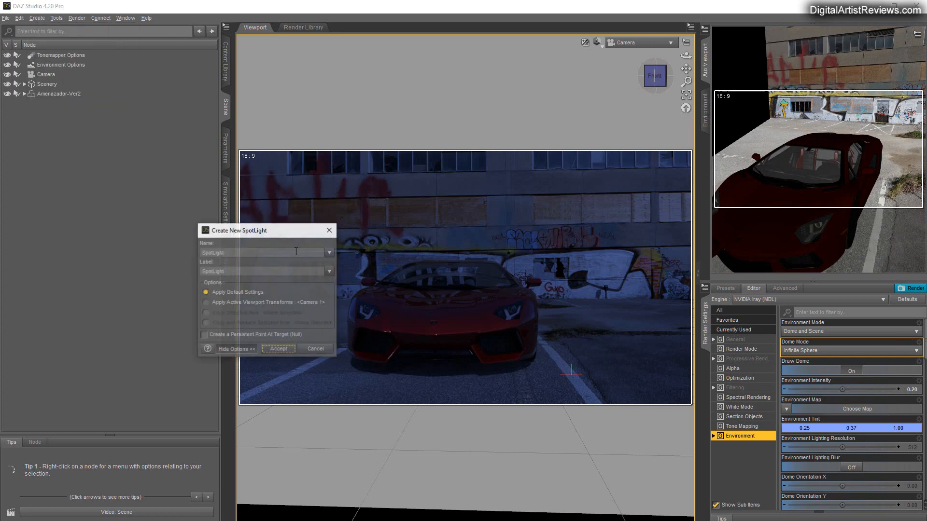
click(273, 352)
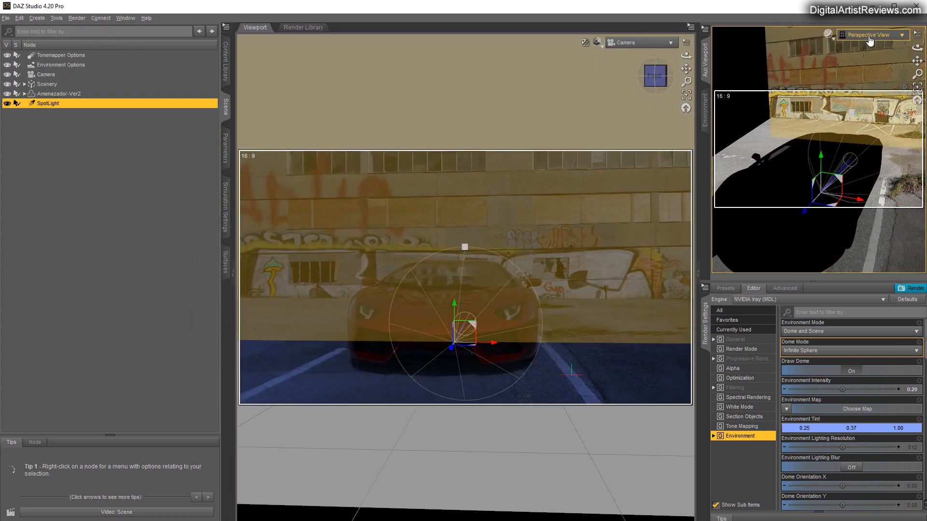
Look through the spotlight in the auxiliary viewport and aim it down at the car from a raised position.
click(869, 37)
click(859, 128)
mouse_move(917, 74)
mouse_down()
mouse_move(917, 103)
mouse_move(920, 66)
mouse_move(919, 81)
mouse_up()
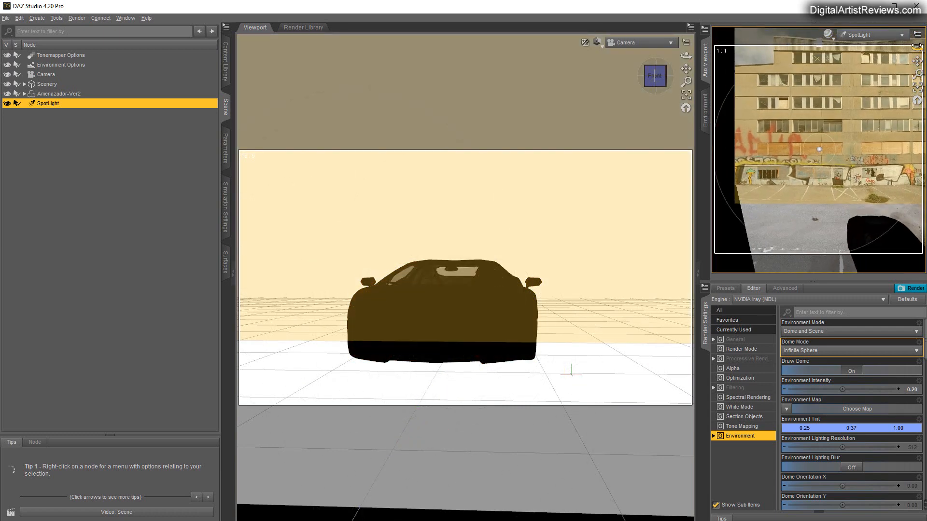
mouse_move(917, 48)
mouse_down()
mouse_move(924, 65)
mouse_move(917, 52)
mouse_up()
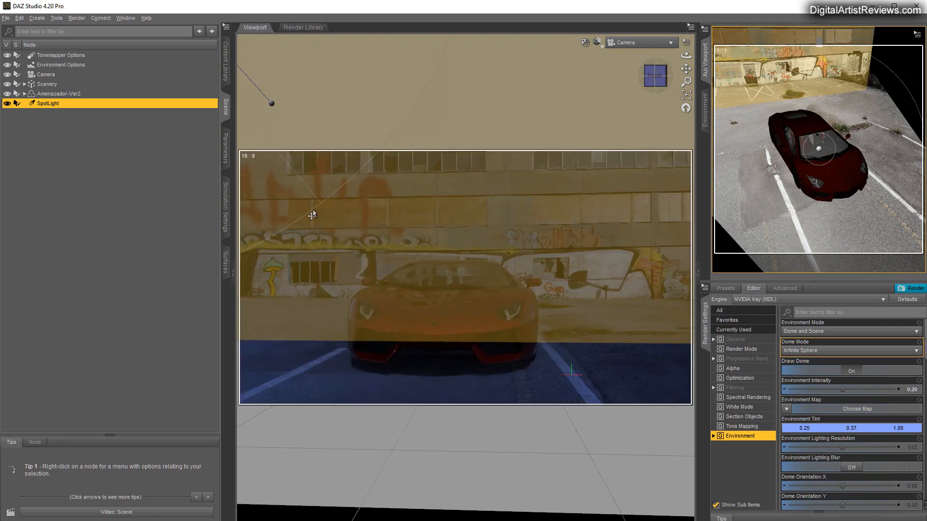
Set the spotlight's shadow type to Raytraced (Software Only) and its light geometry to Rectangle.
click(228, 154)
click(24, 148)
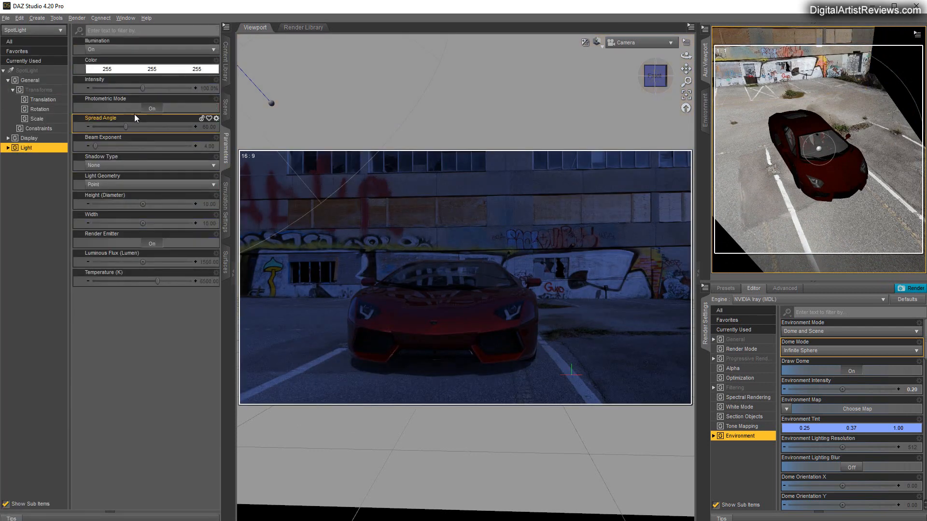
click(95, 166)
click(100, 195)
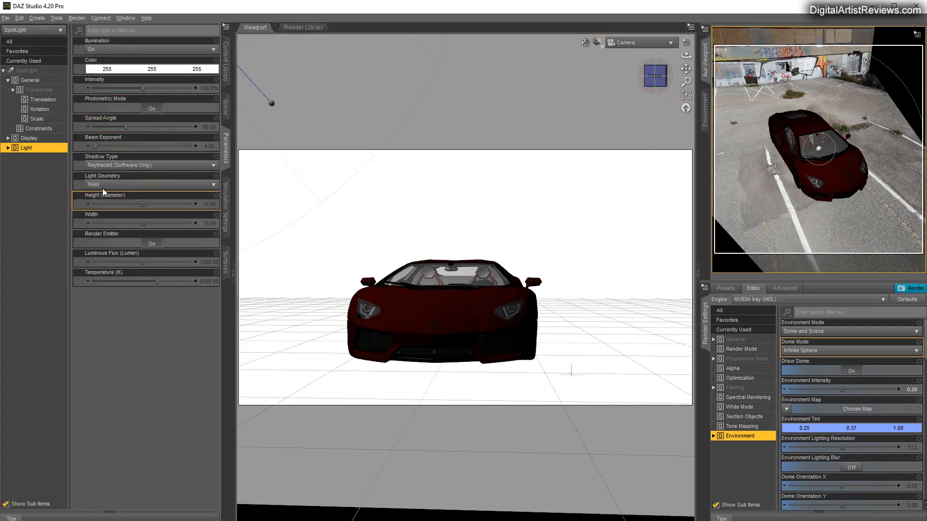
click(103, 187)
click(106, 202)
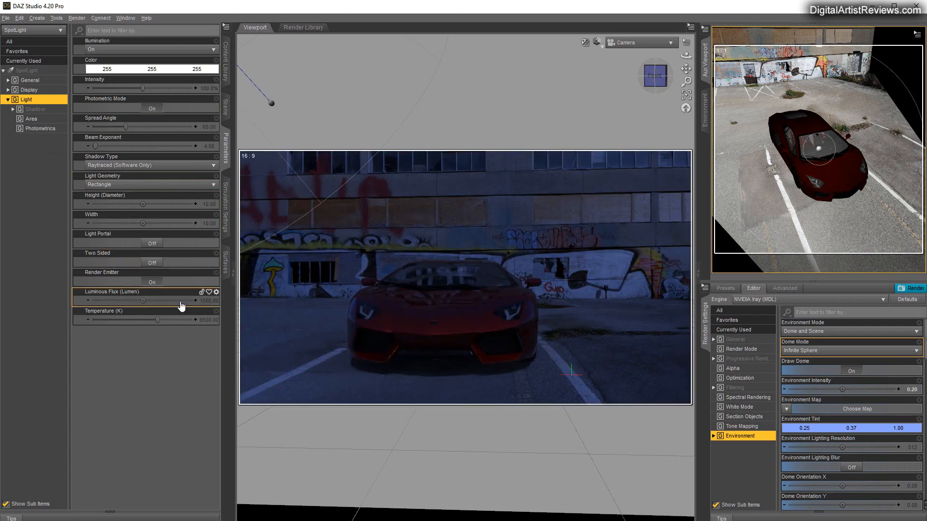
Raise the spotlight's luminous flux to 450000 lumens and its intensity to 200%.
double_click(183, 302)
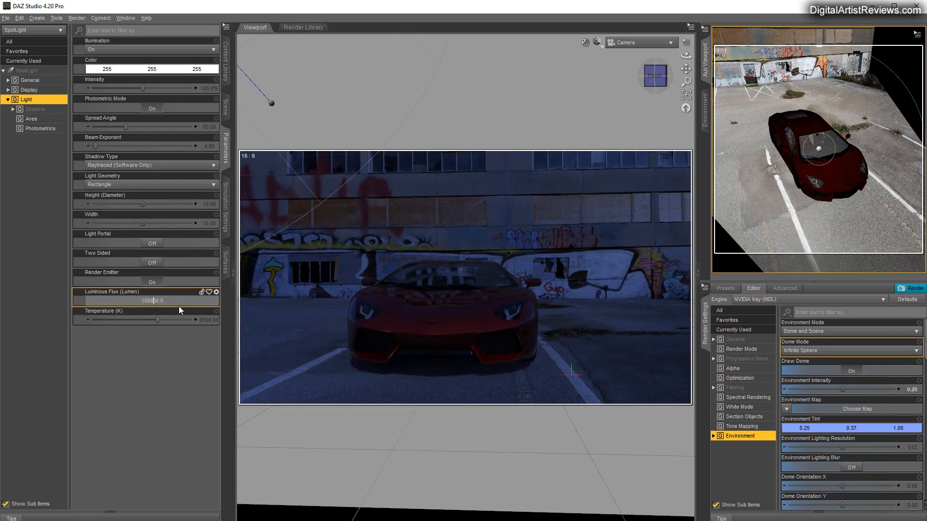
key(Return)
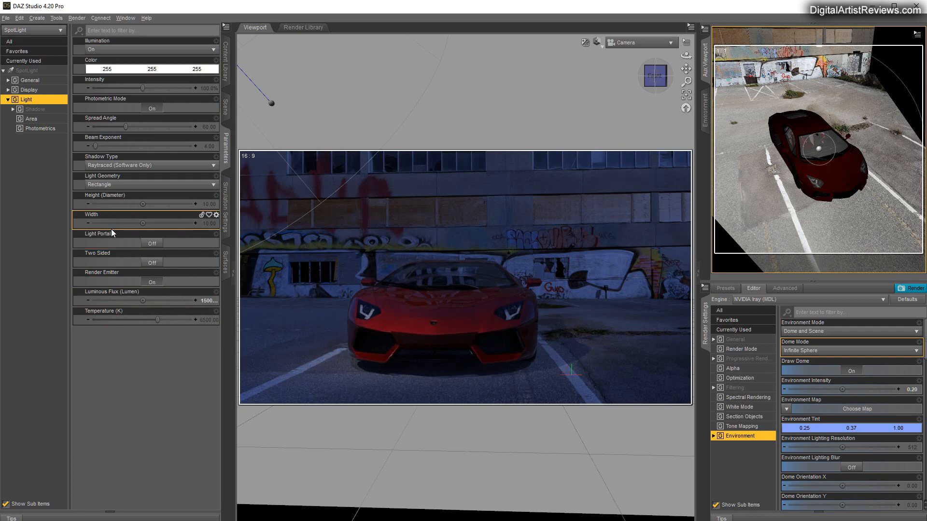
click(203, 298)
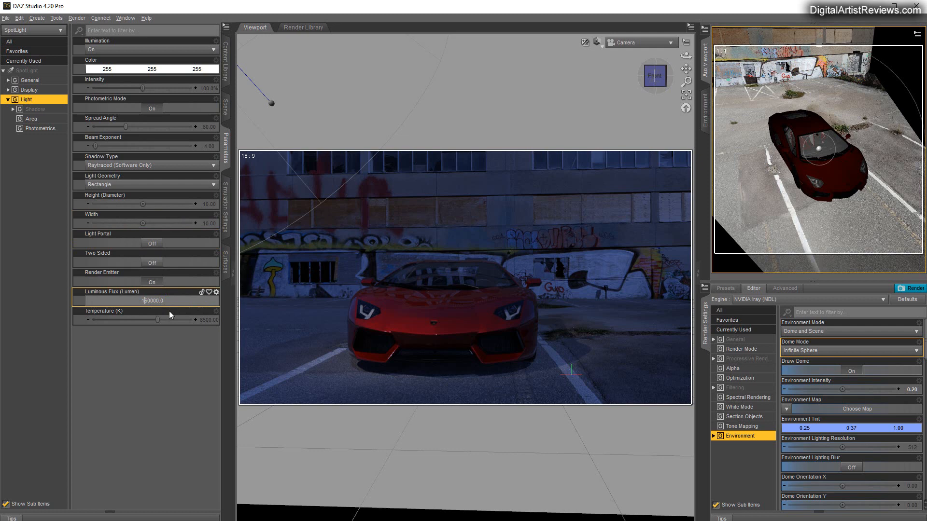
text(45000)
key(Return)
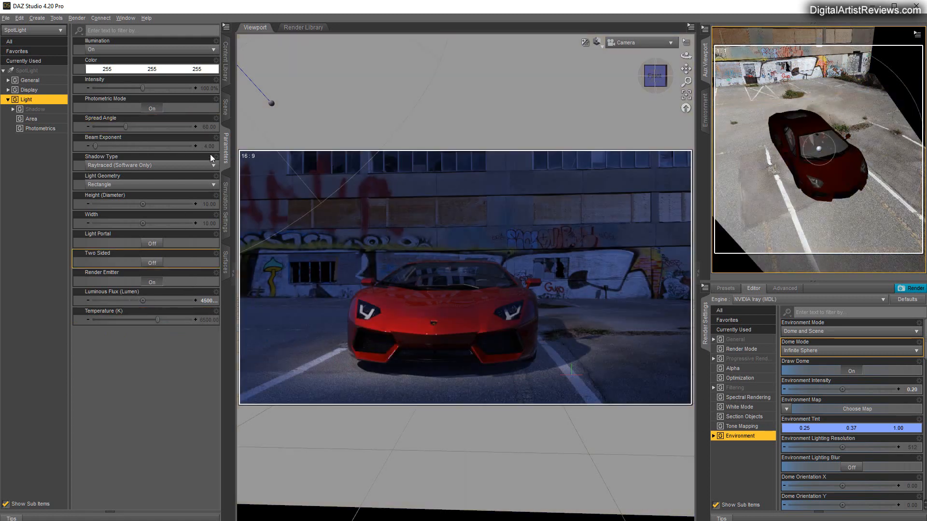
click(205, 89)
text(200)
key(Return)
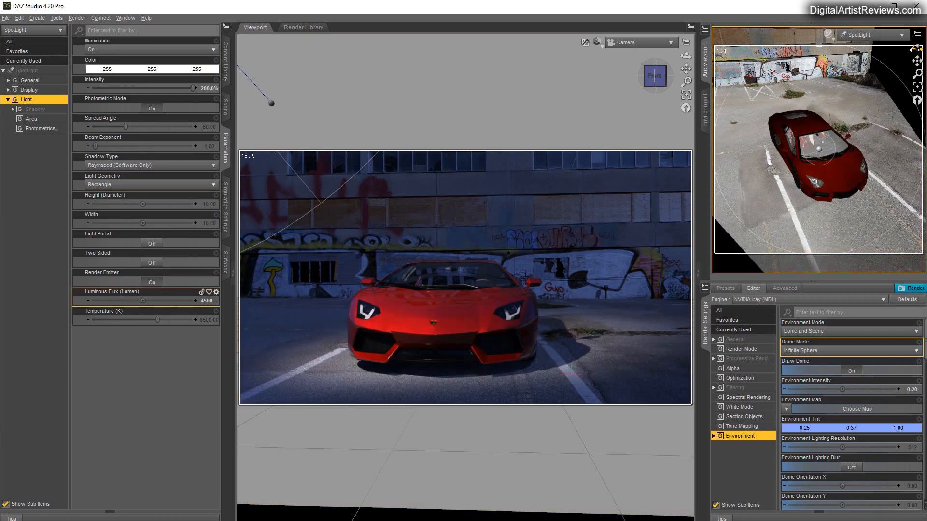
Tilt the spotlight up toward the graffiti wall and set its luminous flux to 750000 lumens.
drag(916, 47, 916, 40)
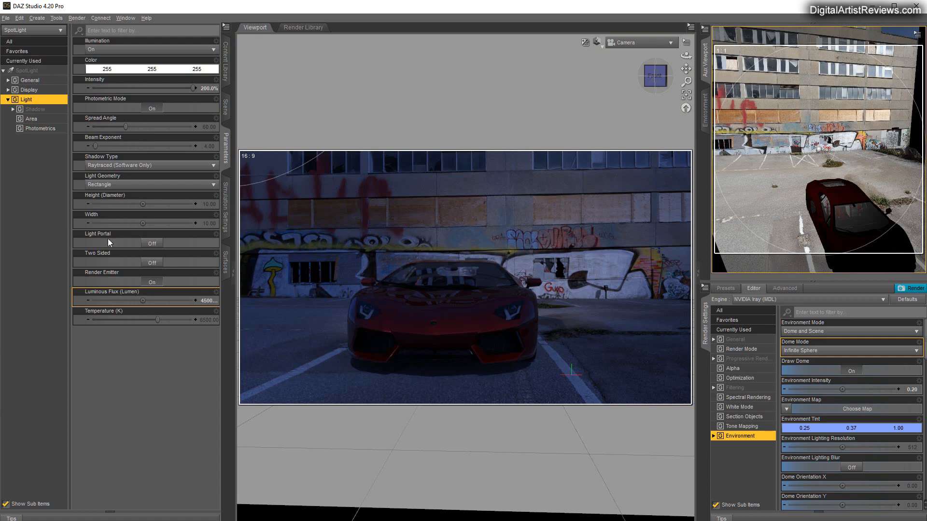
double_click(148, 300)
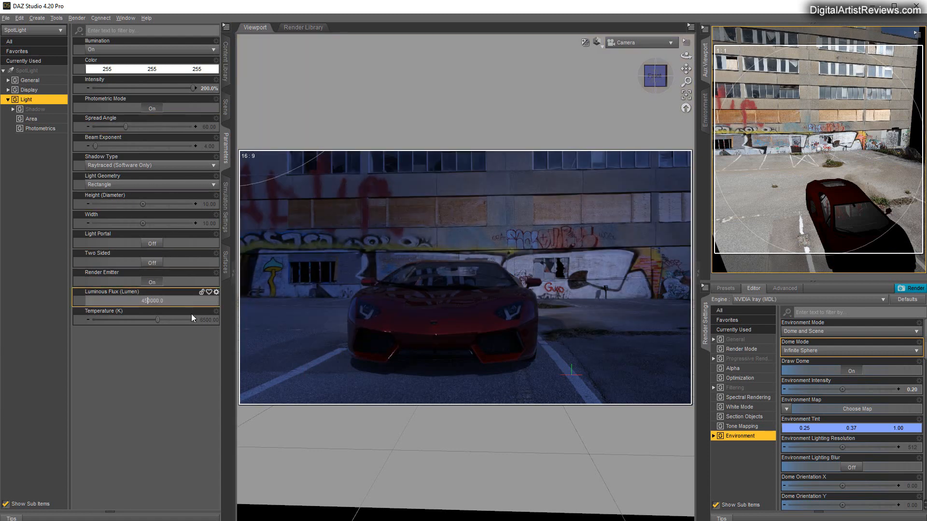
text(7)
key(Return)
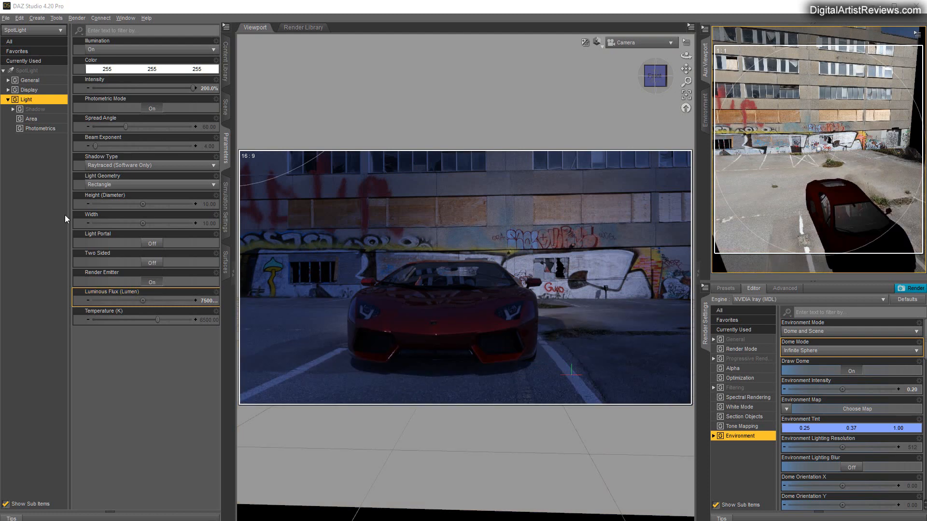
click(37, 20)
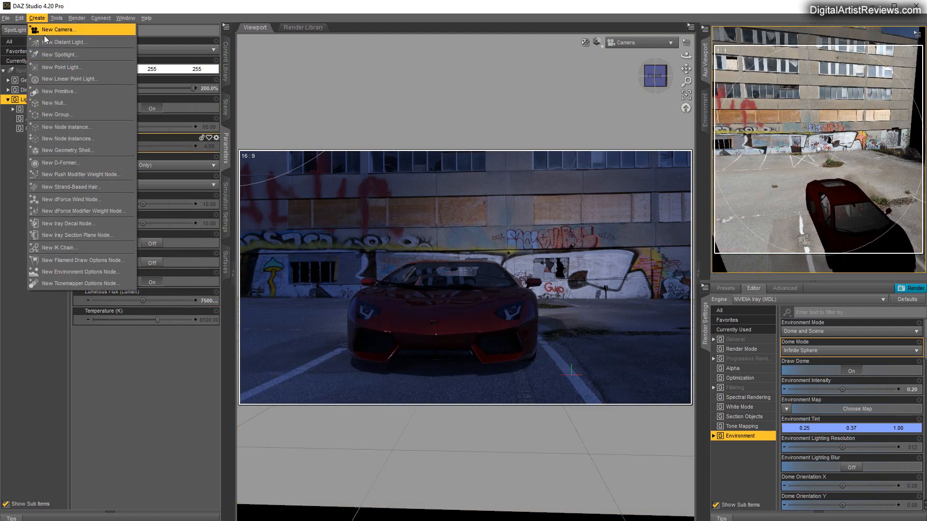
click(37, 64)
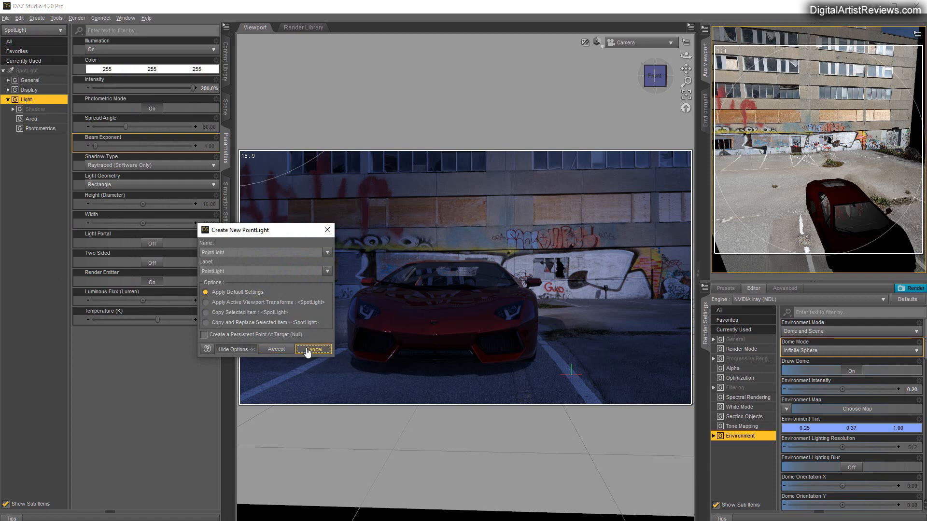
click(308, 350)
Create a second spotlight with the default settings and select it in the scene.
click(37, 18)
click(59, 55)
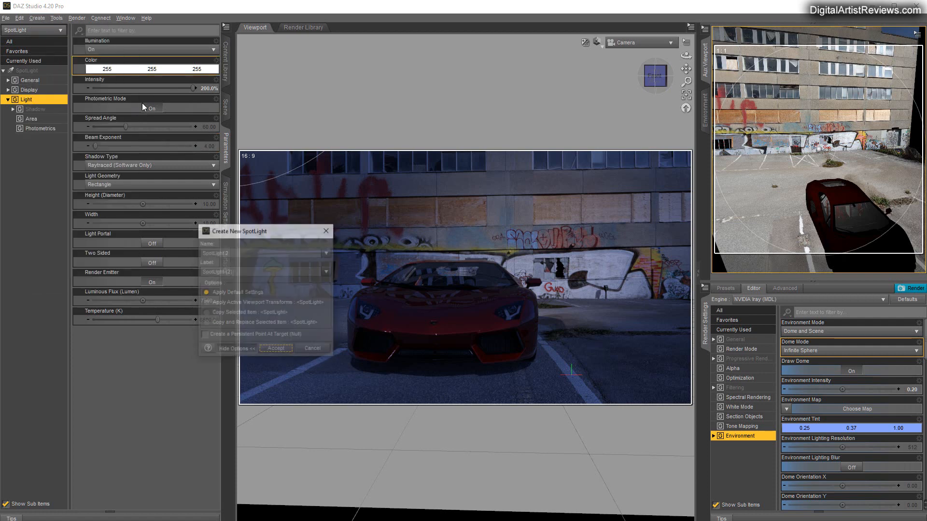
click(270, 351)
click(226, 110)
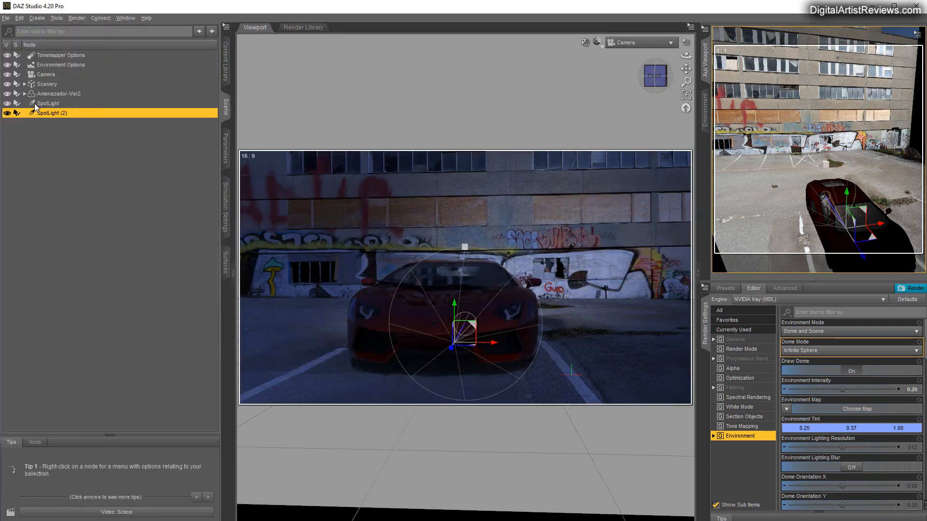
click(40, 105)
click(48, 114)
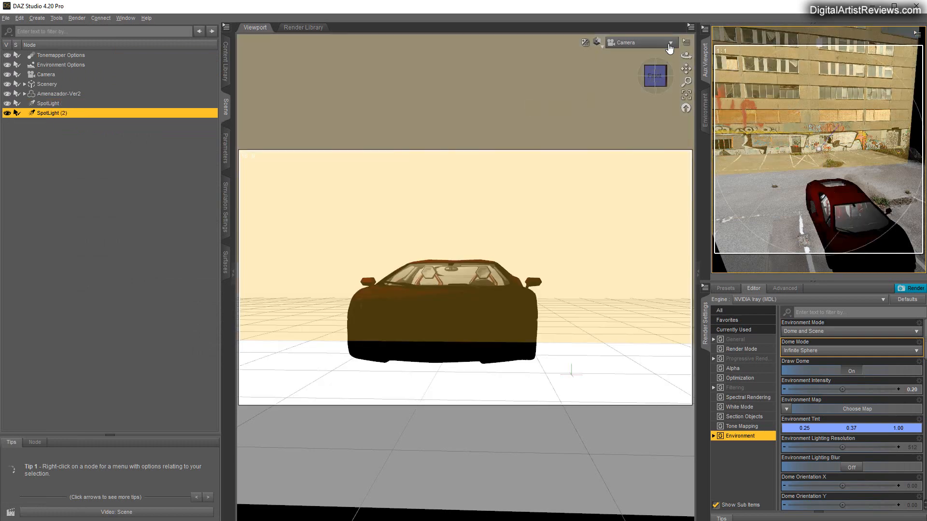
Look through the second spotlight in the auxiliary viewport and aim it down at the car from a raised position.
click(642, 43)
click(868, 23)
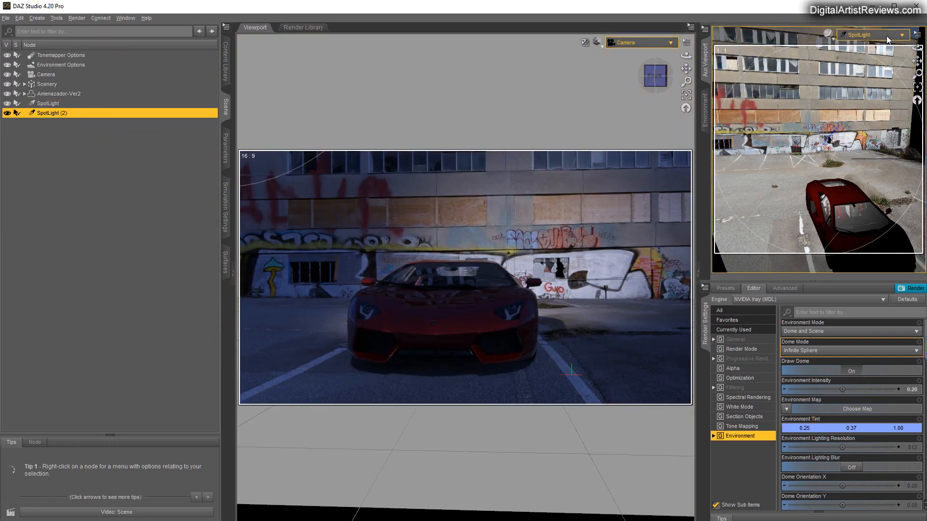
click(888, 36)
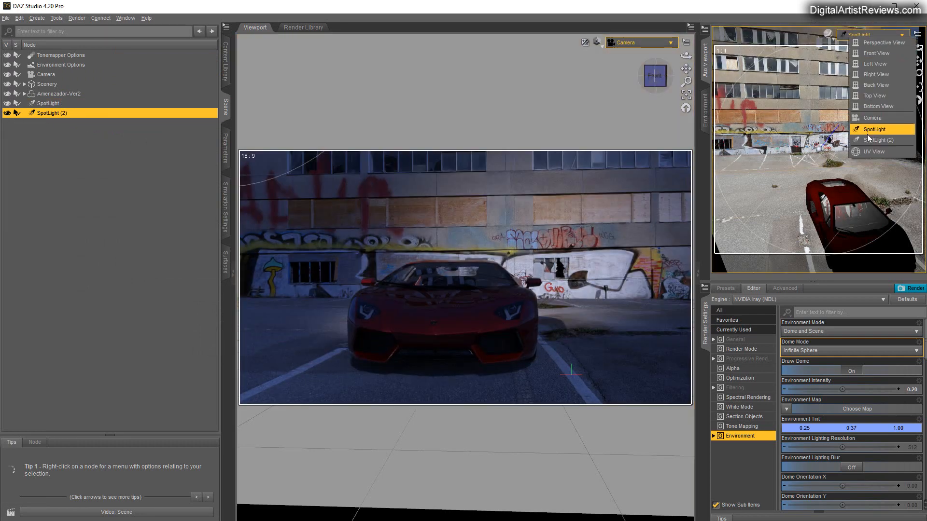
click(868, 126)
drag(919, 47, 902, 77)
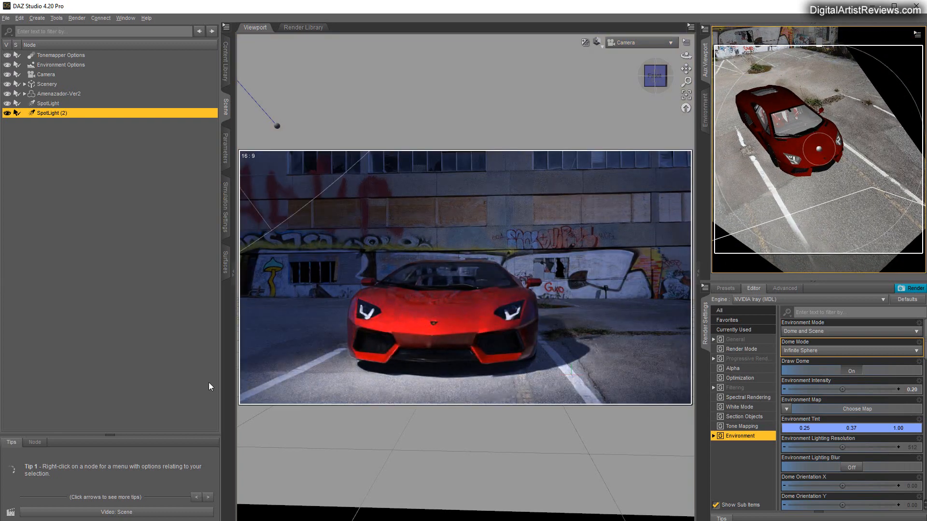
Set the first spotlight's luminous flux to 1550000 lumens.
click(46, 104)
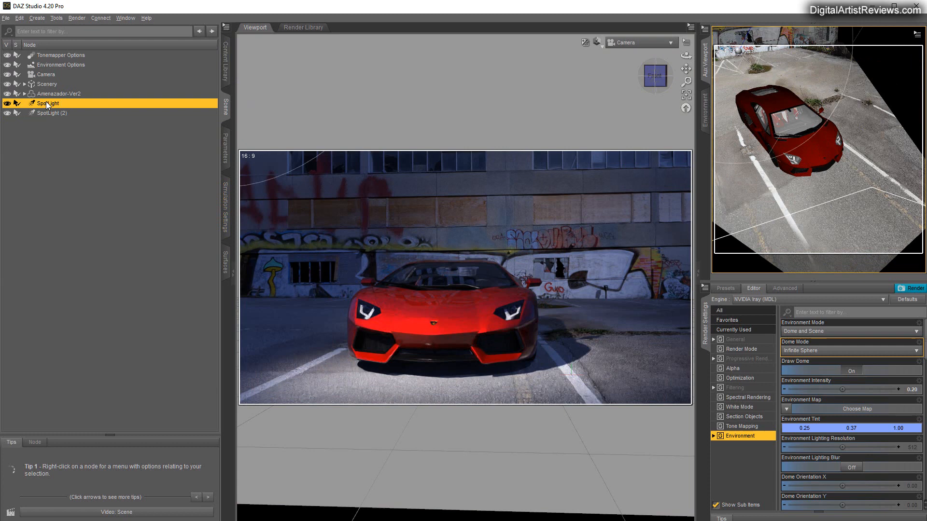
click(228, 166)
click(167, 301)
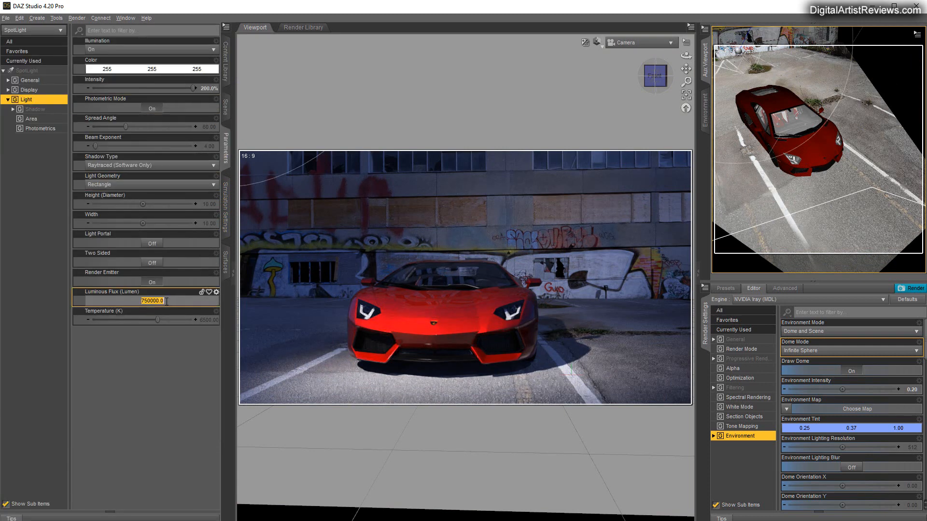
click(152, 301)
key(Left)
key(Left)
key(Left)
key(Delete)
text(15)
key(Return)
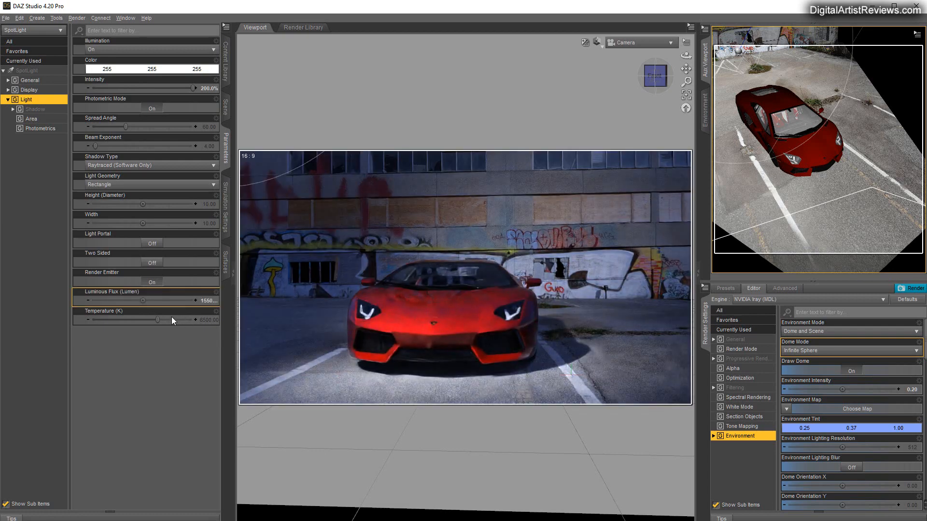
Delete the sports car and both spotlights from the scene.
click(224, 105)
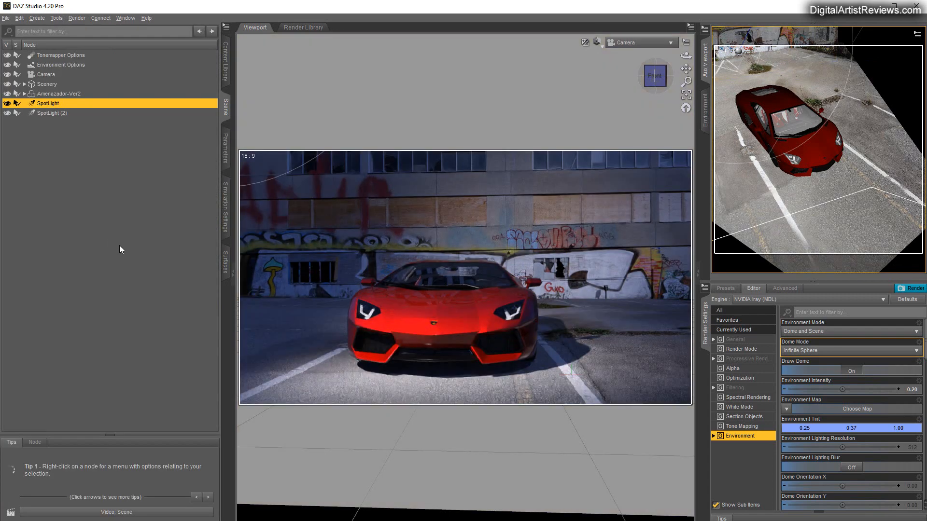
ctrl+click(46, 114)
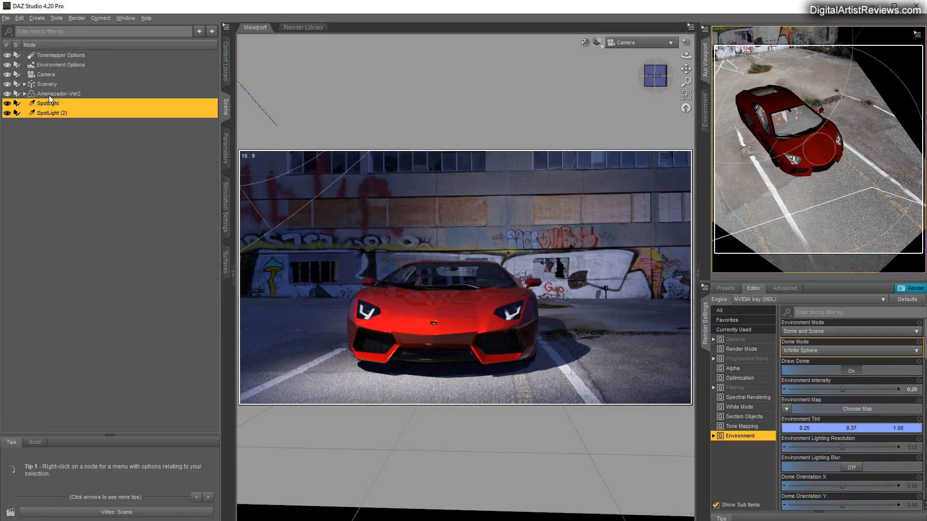
ctrl+click(48, 95)
right_click(48, 95)
click(73, 112)
Delete the scenery and the camera from the scene.
click(42, 81)
ctrl+click(45, 75)
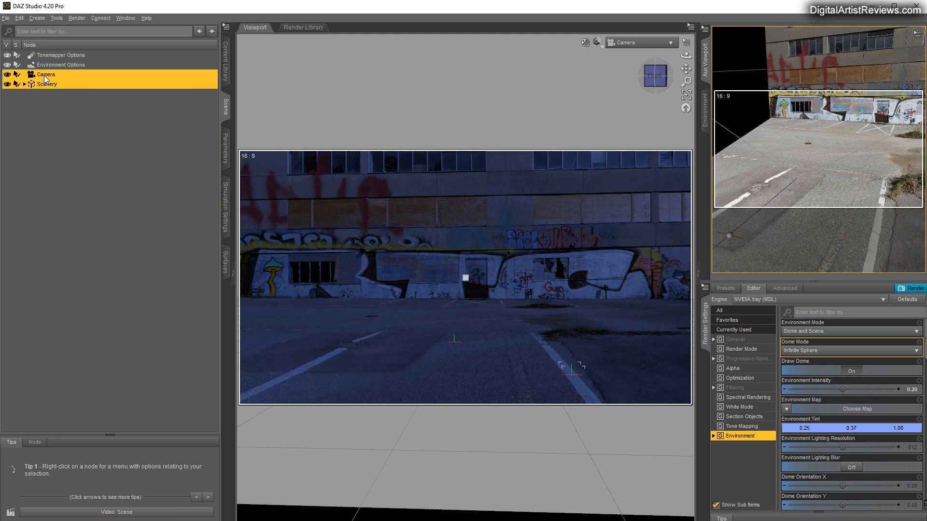
right_click(44, 76)
click(58, 91)
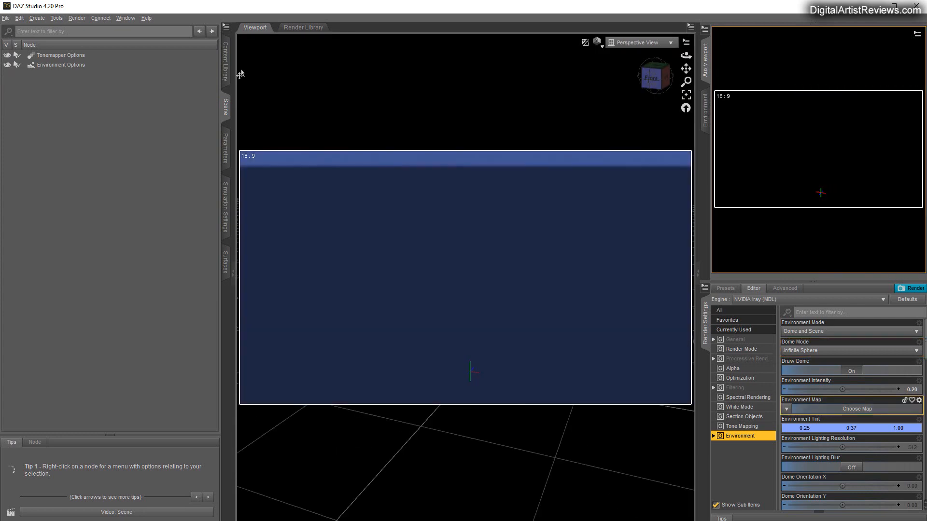
Load Grungy Industrial Places Set 02 and its Iray Preset 02 from the 3D Photo Scenes library.
click(225, 67)
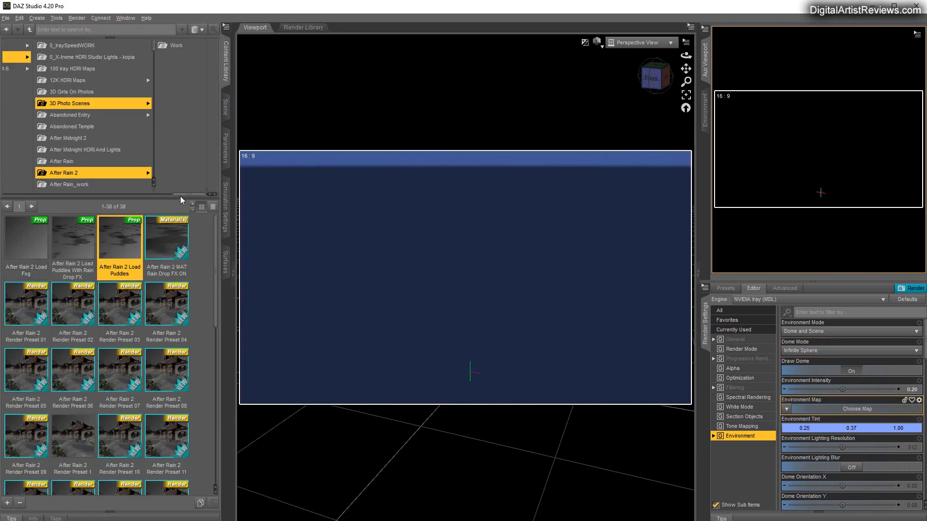
drag(181, 196, 108, 196)
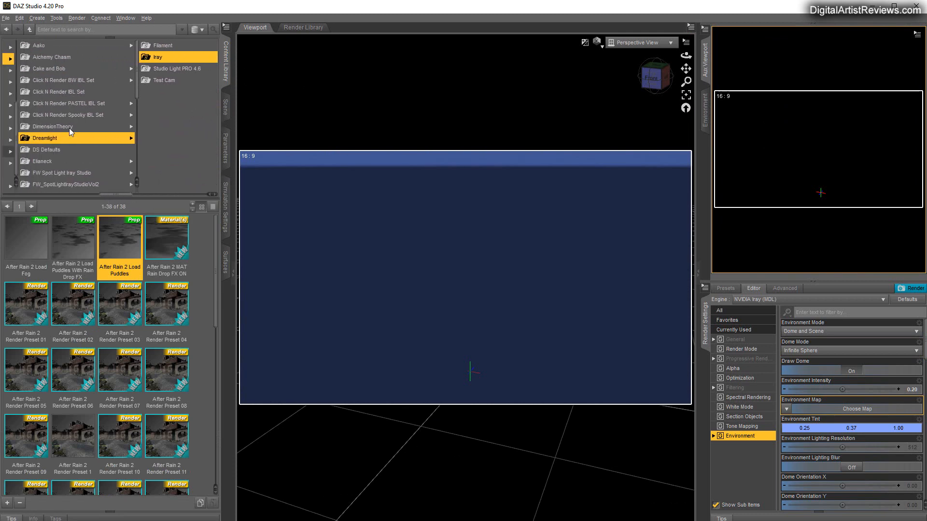
scroll(63, 146, down, 1)
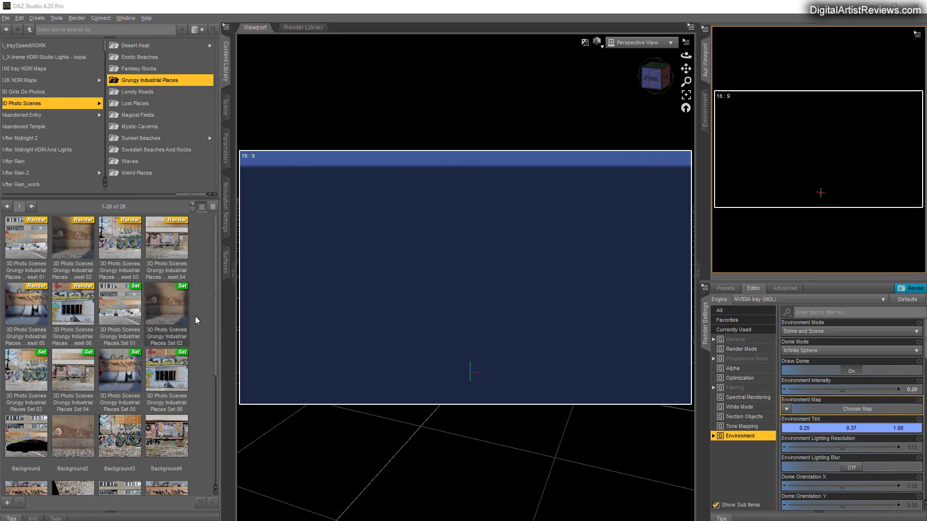
double_click(167, 308)
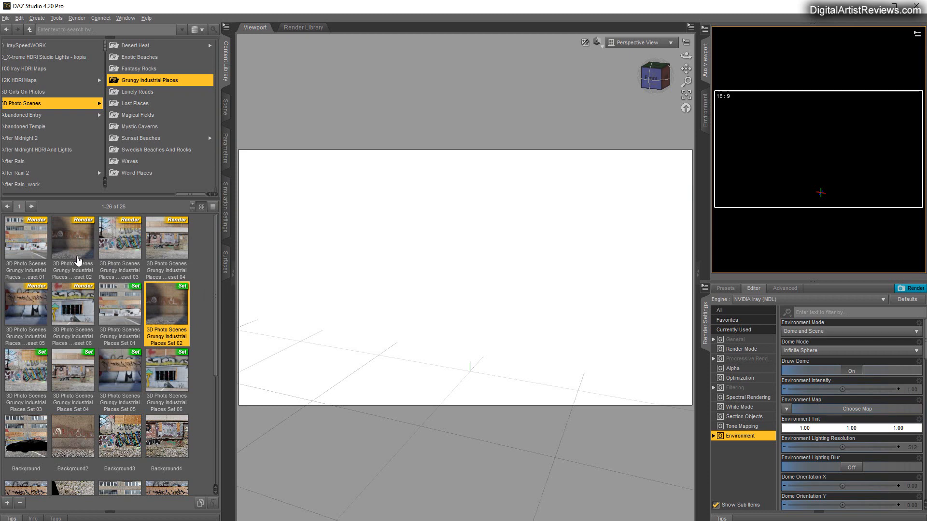
double_click(90, 259)
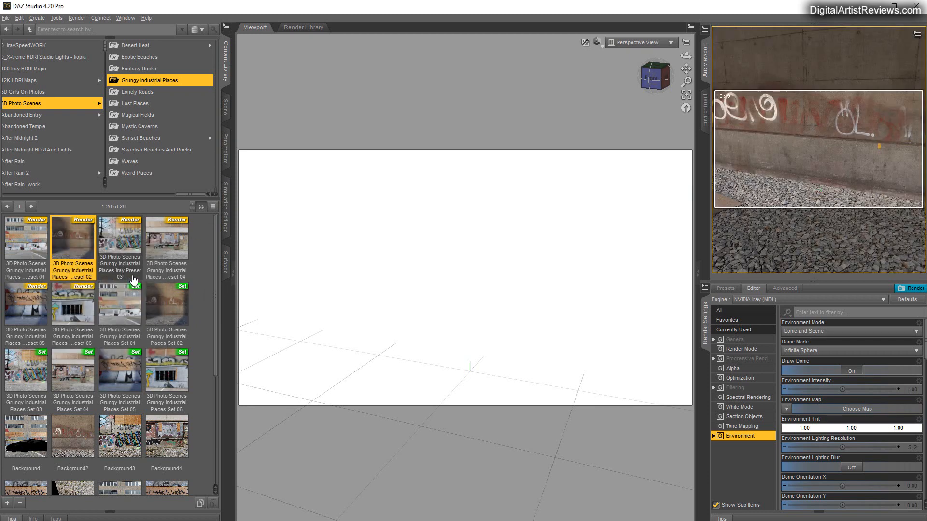
mouse_move(134, 279)
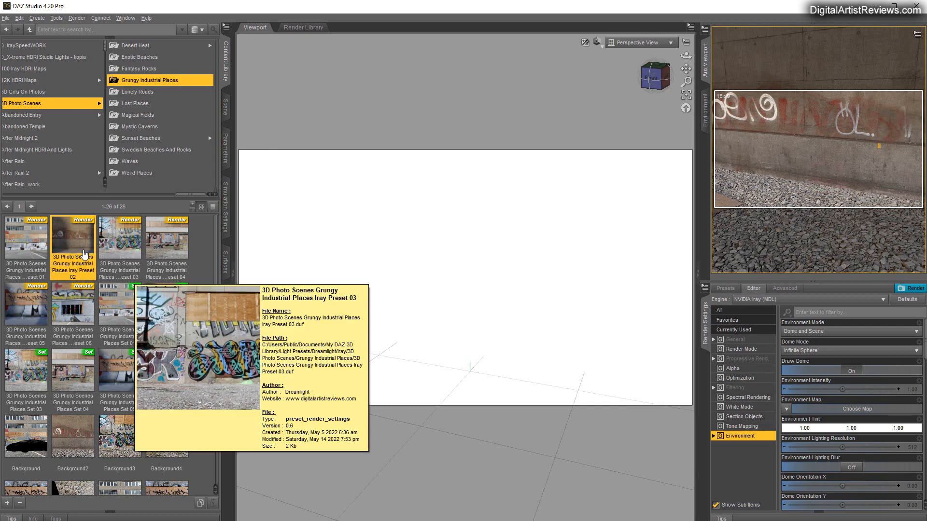
double_click(78, 236)
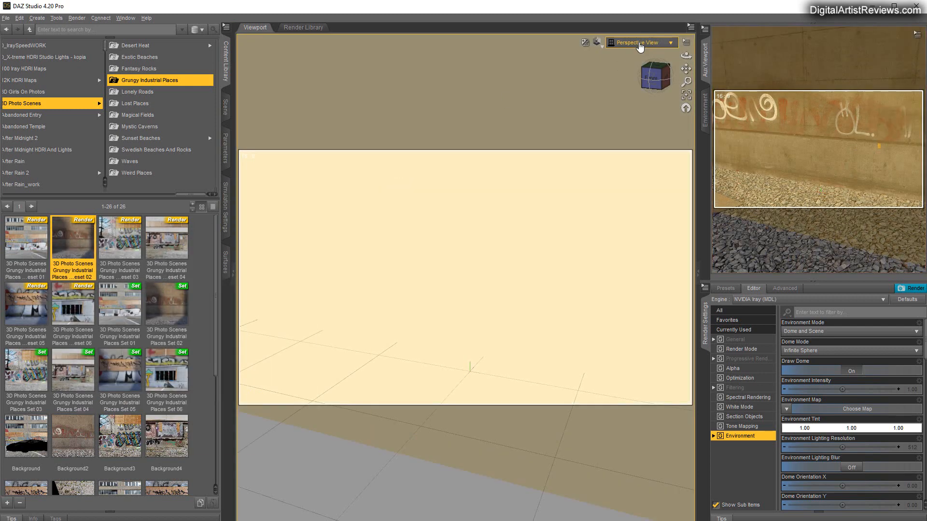
Look through the set's camera in the main viewport and show the whole set from above, zoomed out, in the auxiliary viewport.
click(640, 43)
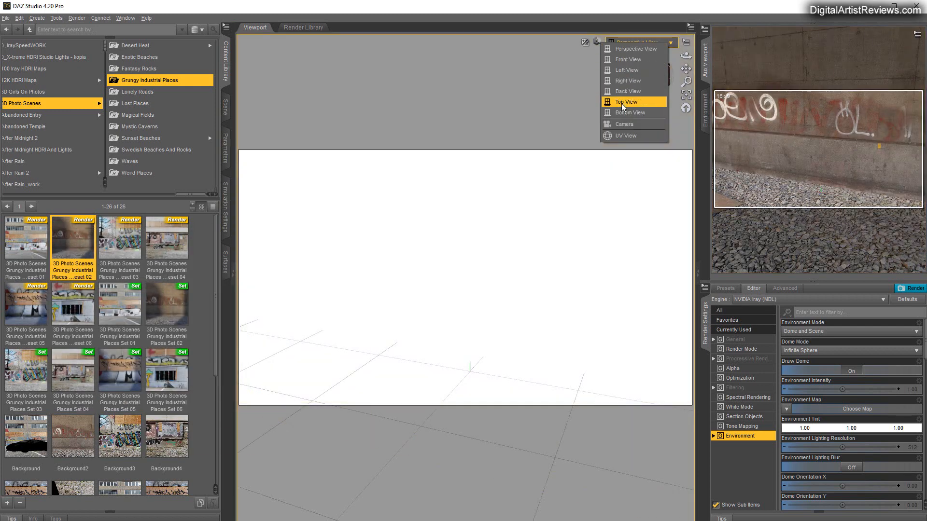
click(612, 120)
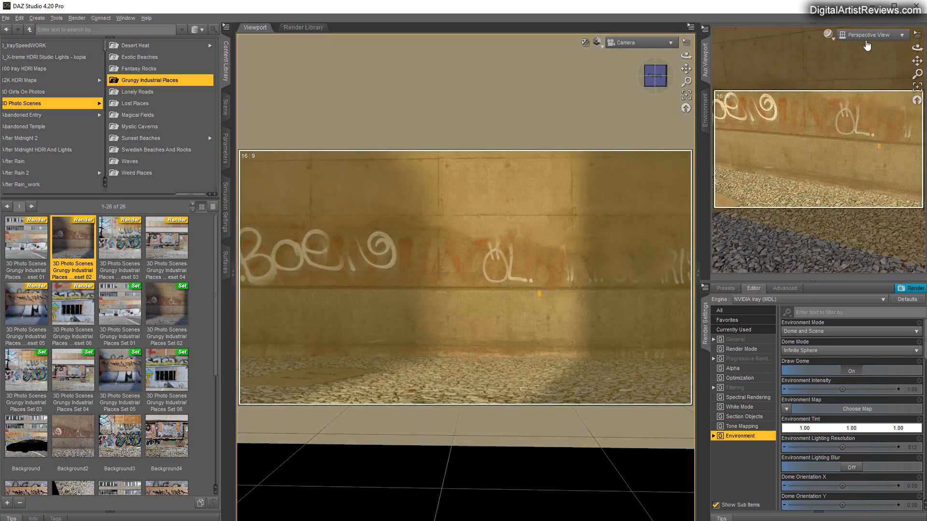
click(869, 35)
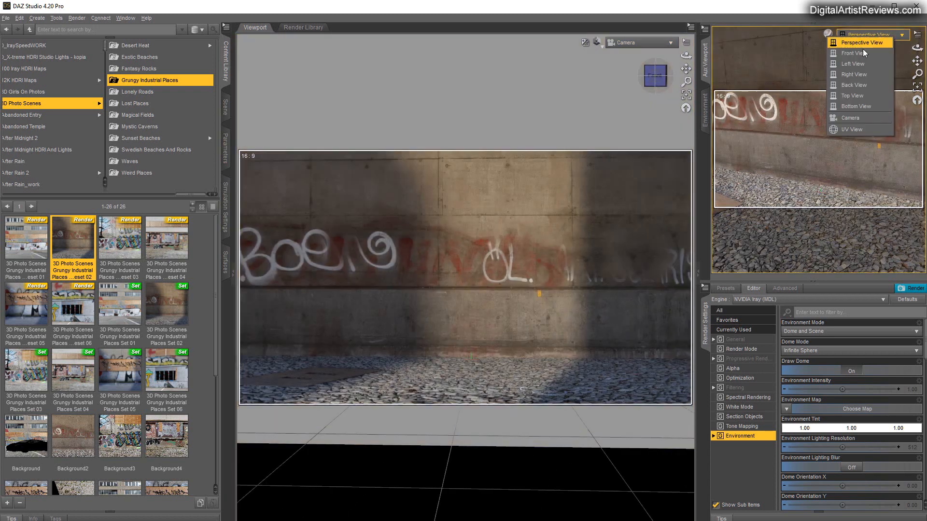
click(828, 33)
click(830, 67)
drag(917, 73, 917, 148)
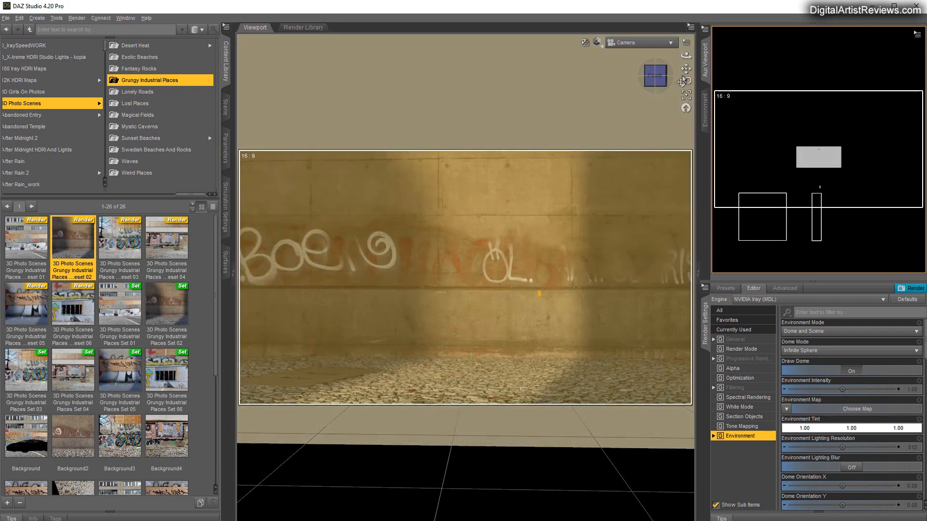
Pull the camera back and in again to inspect the extents of the wall and gravel ground, and review the scene's nodes.
mouse_move(686, 81)
mouse_down()
mouse_move(686, 97)
mouse_move(685, 58)
mouse_move(685, 99)
mouse_up()
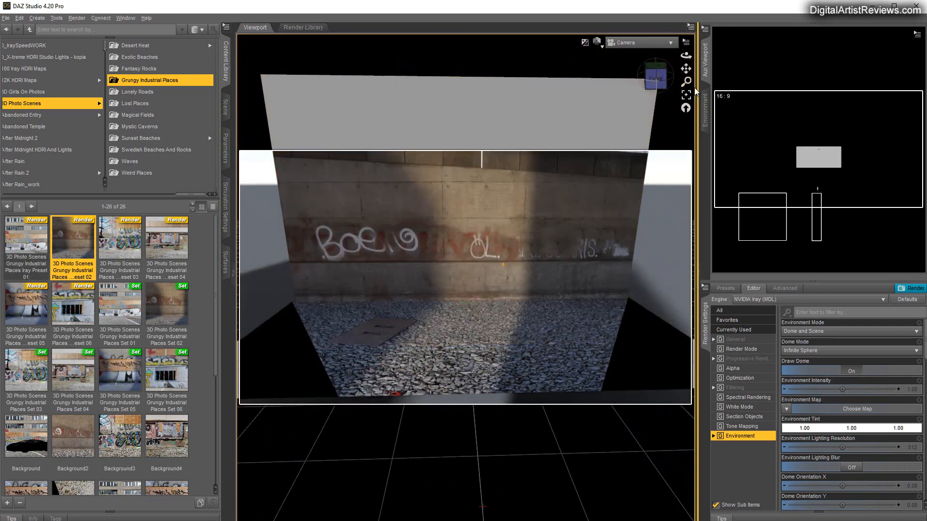
drag(686, 81, 686, 67)
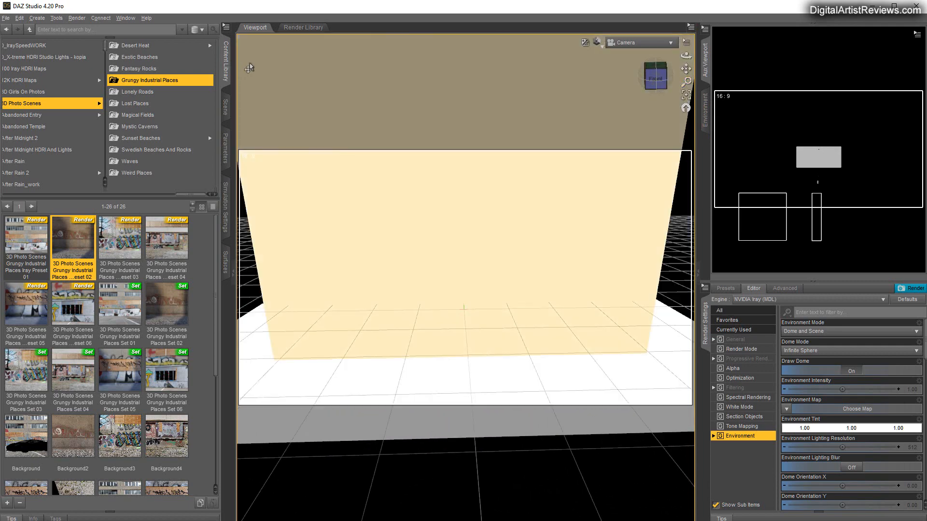
click(225, 106)
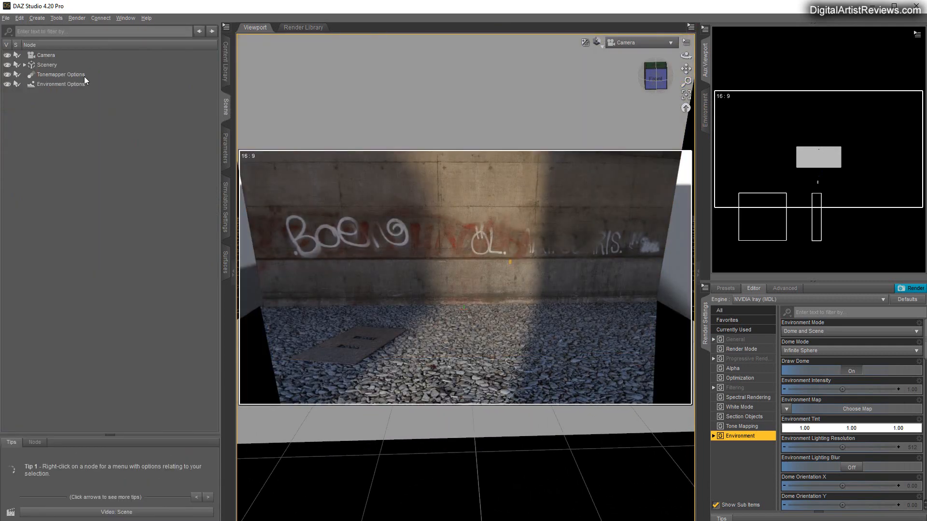
Load the Post Apocalyptic Car prop from the Vehicles library into the scene.
click(225, 61)
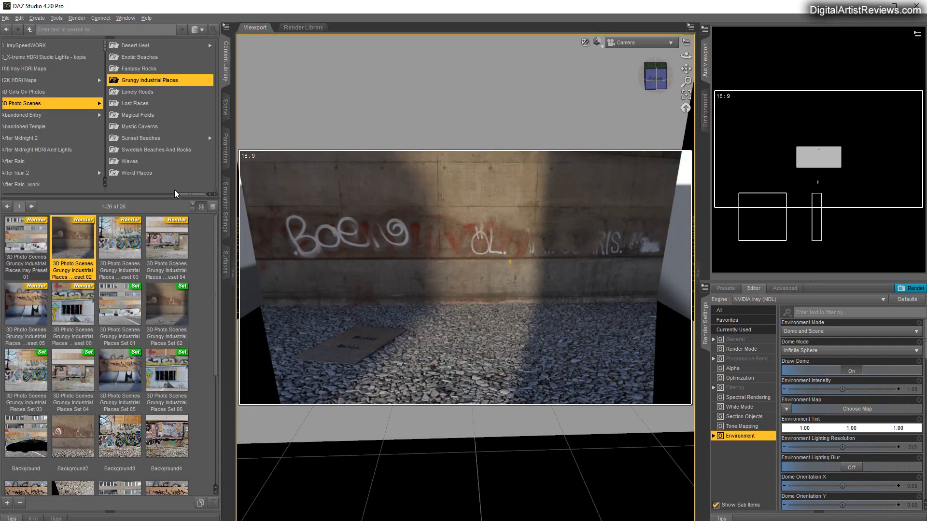
drag(176, 195, 61, 207)
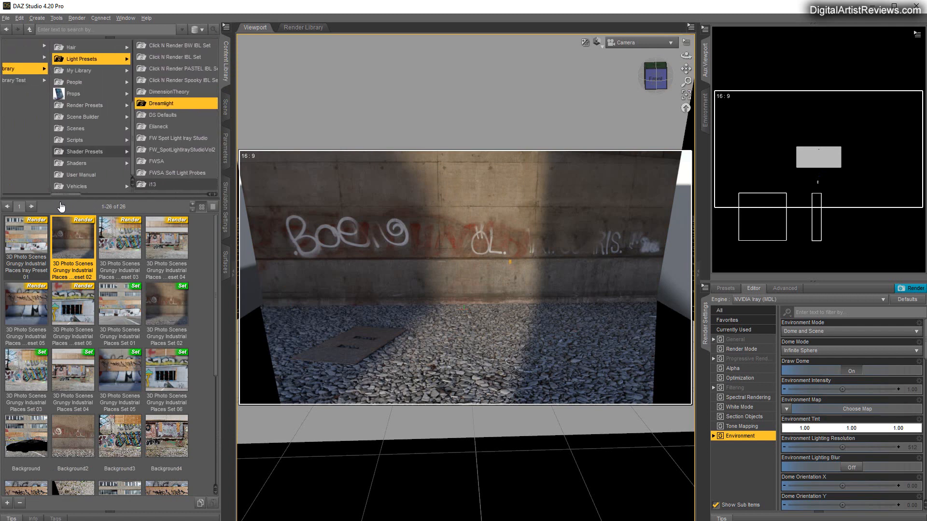
click(84, 187)
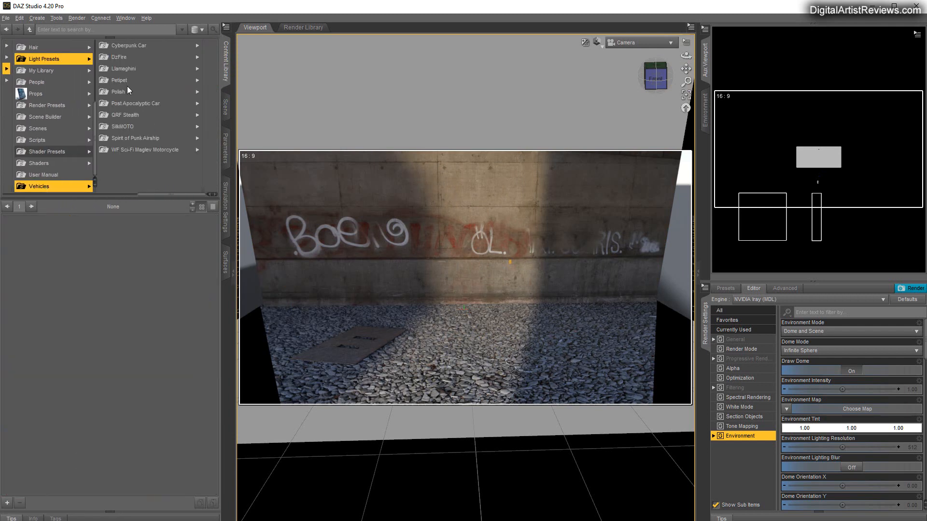
click(117, 67)
click(53, 105)
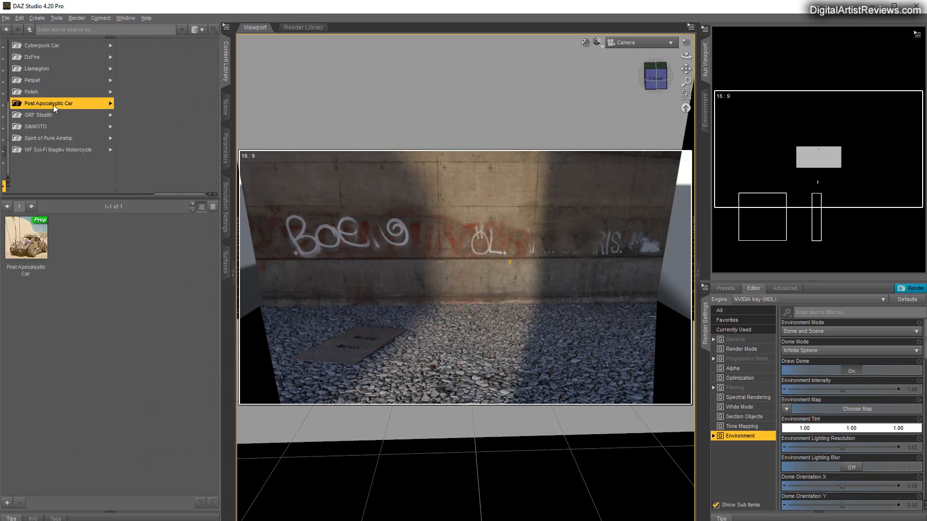
double_click(26, 244)
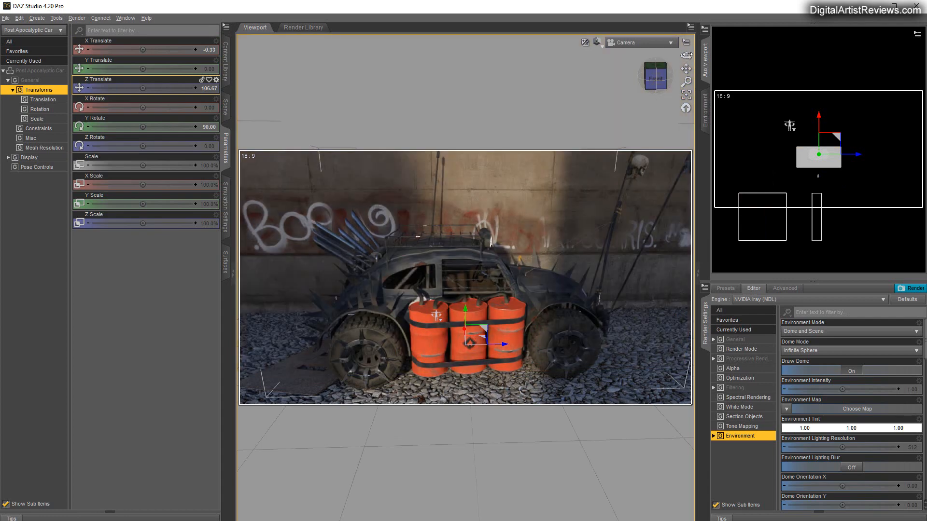
Level the camera on the car's side and set the car's Y rotation to 270 degrees.
drag(686, 55, 661, 58)
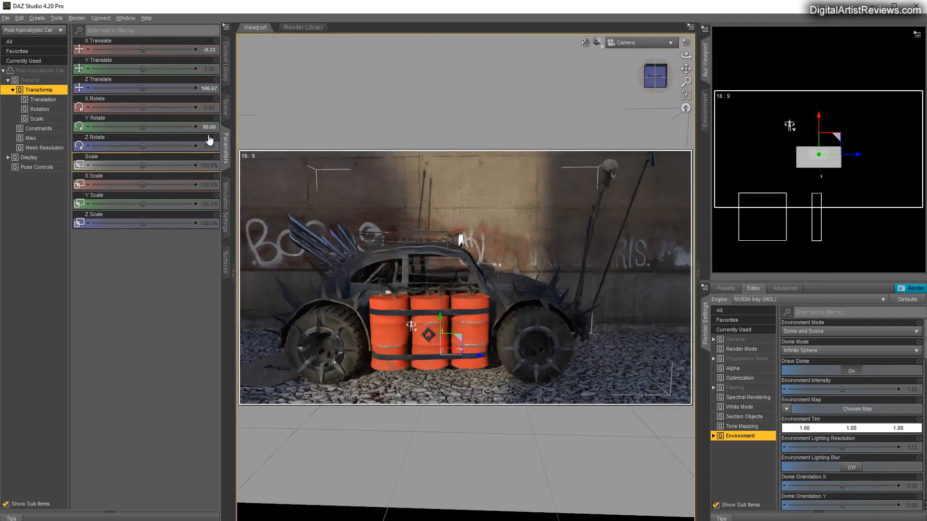
click(206, 127)
text(270)
key(Return)
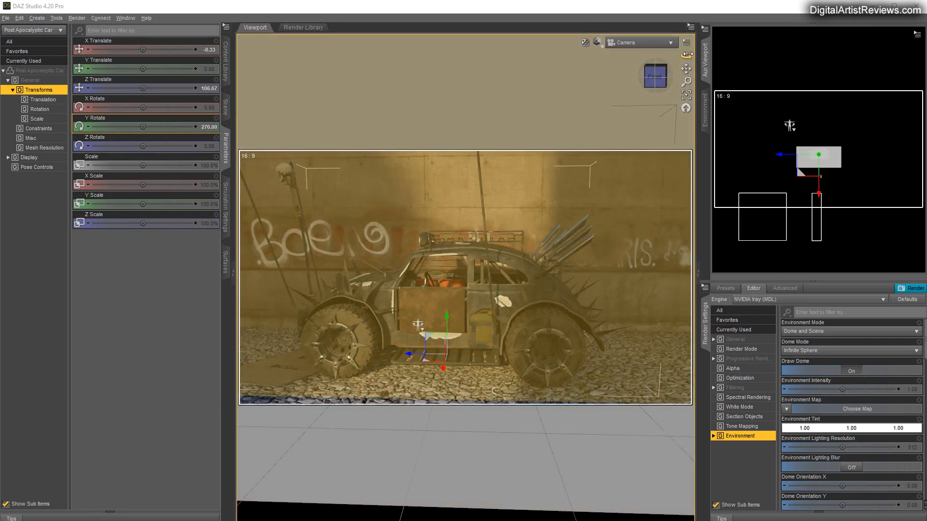
Orbit the camera and bring it in for a close view of the car's side.
drag(686, 55, 691, 74)
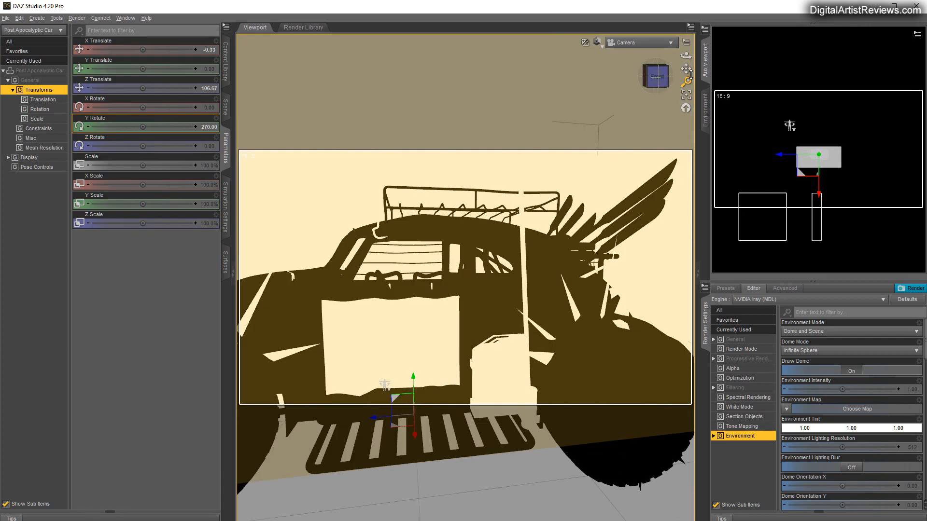